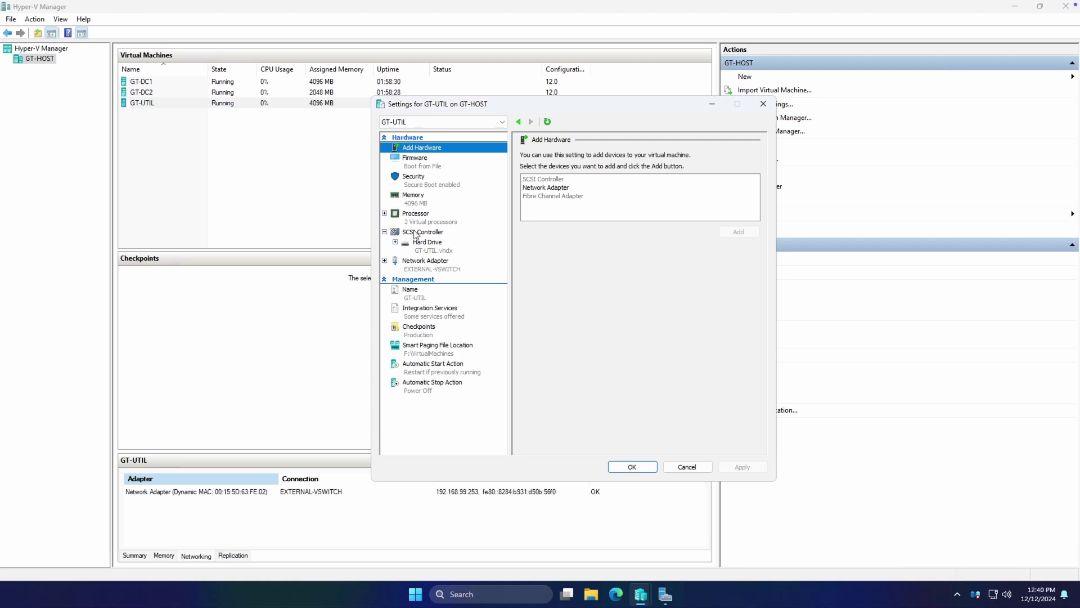
Review the processor and network adapter settings of the GT-UTIL virtual machine, leaving them unchanged
{"action": "left_click", "coordinate": [426, 223]}
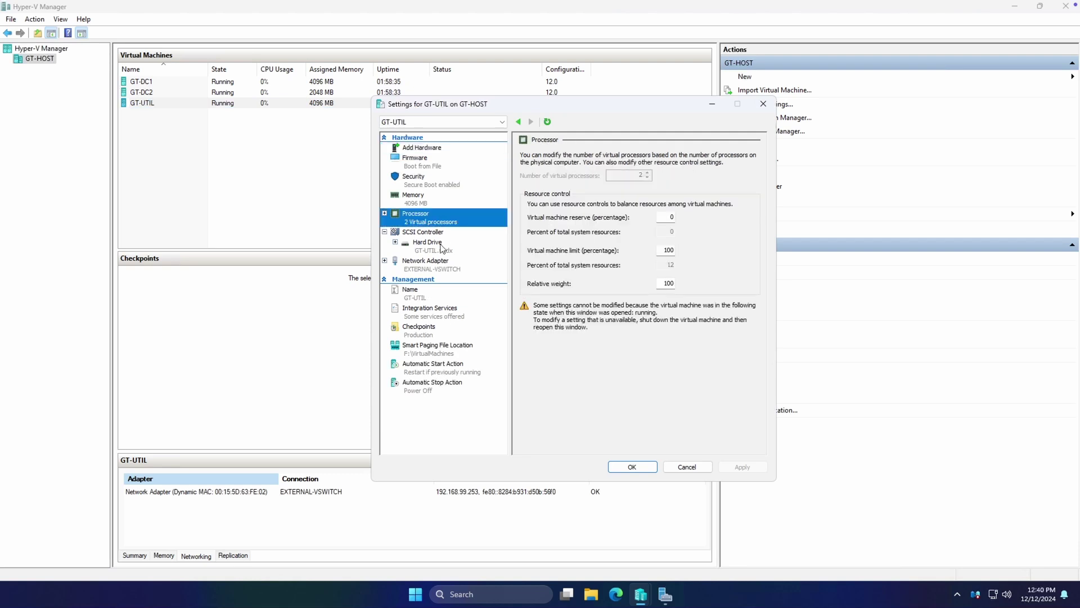
{"action": "left_click", "coordinate": [436, 269]}
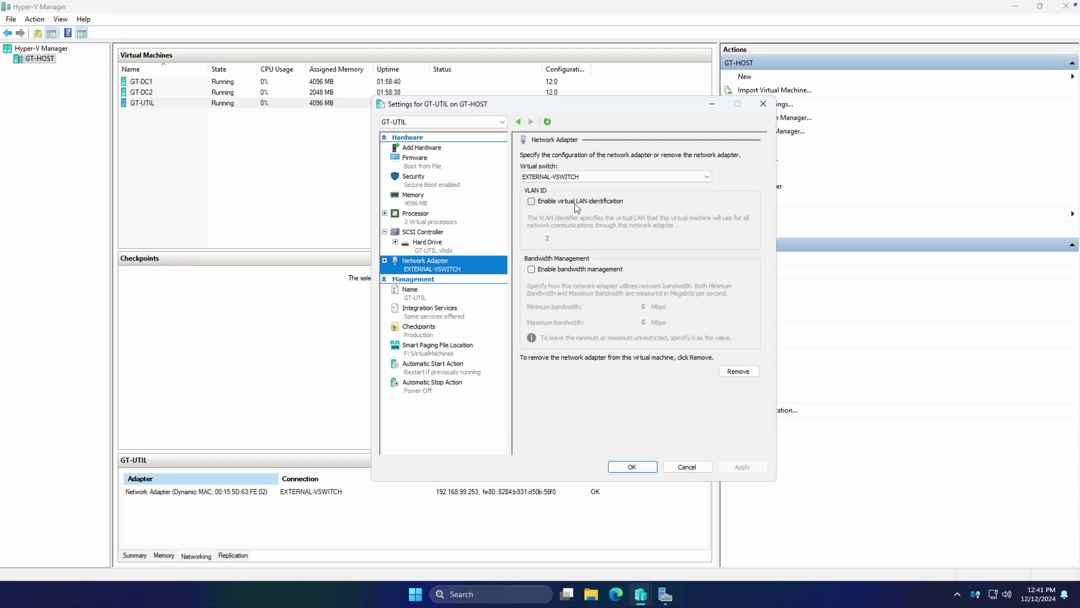
{"action": "left_click", "coordinate": [687, 467]}
Connect to the GT-UTIL virtual machine and open a Command Prompt inside it
{"action": "right_click", "coordinate": [150, 104]}
{"action": "left_click", "coordinate": [165, 111]}
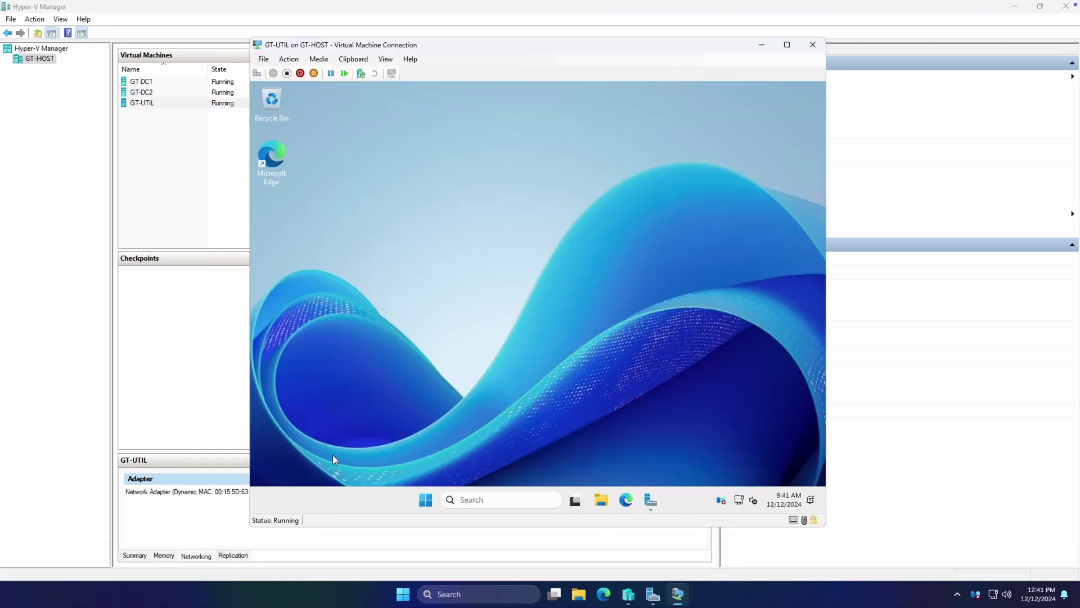
{"action": "left_click", "coordinate": [426, 499]}
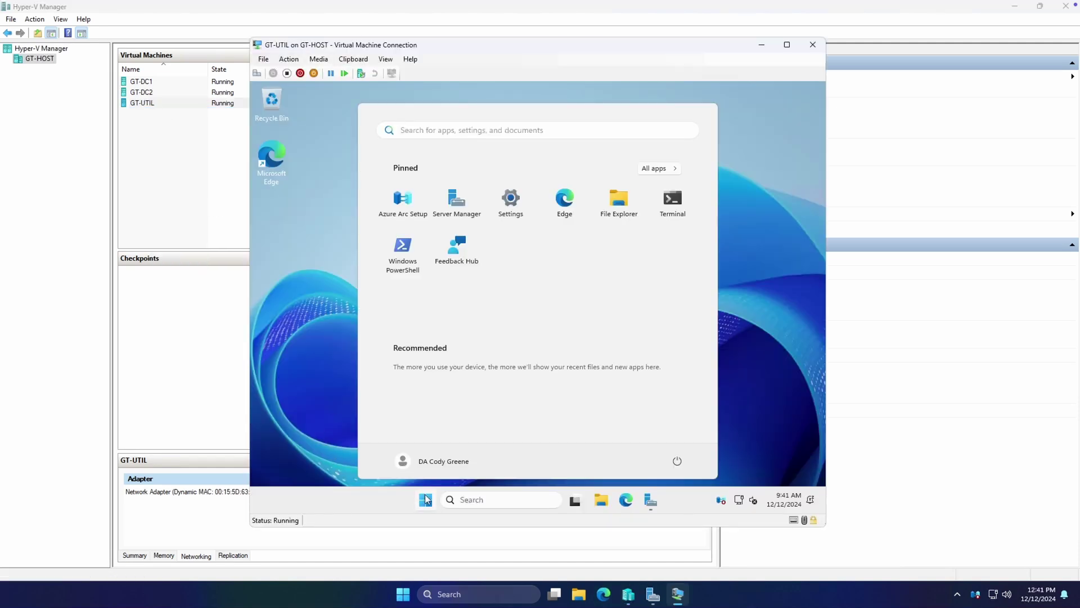
{"action": "type", "text": "cmd"}
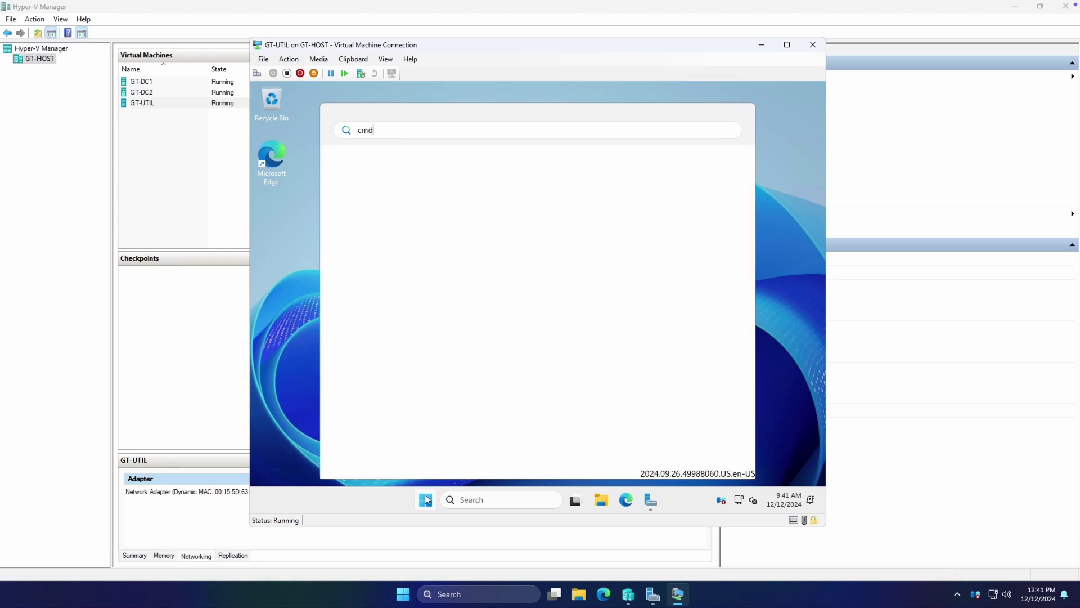
{"action": "key", "text": "Return"}
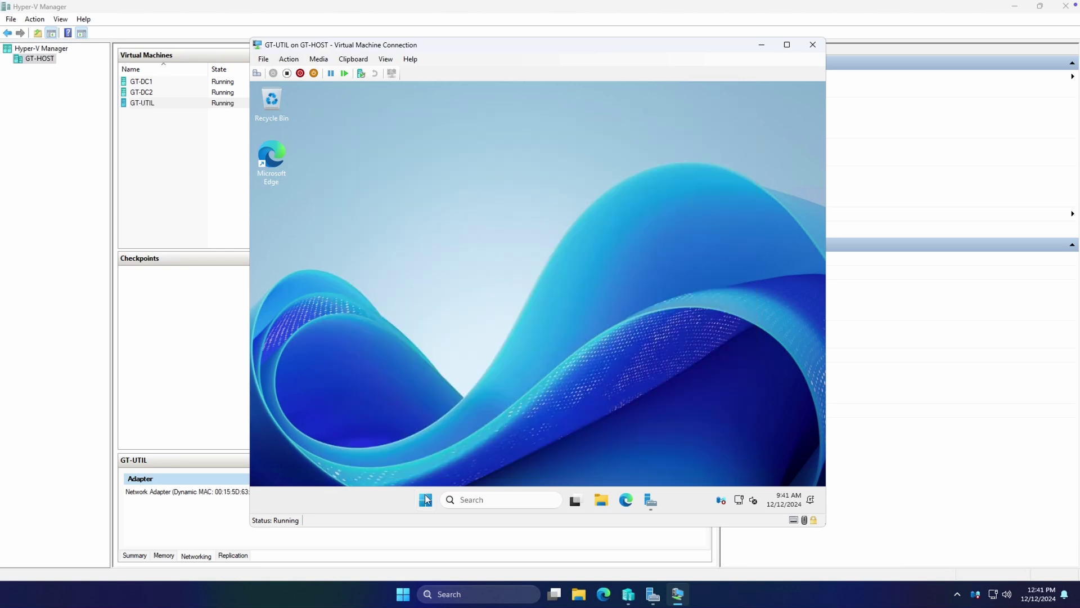
Check the server's full network configuration with ipconfig /all and close the Command Prompt
{"action": "type", "text": "ipconfig "}
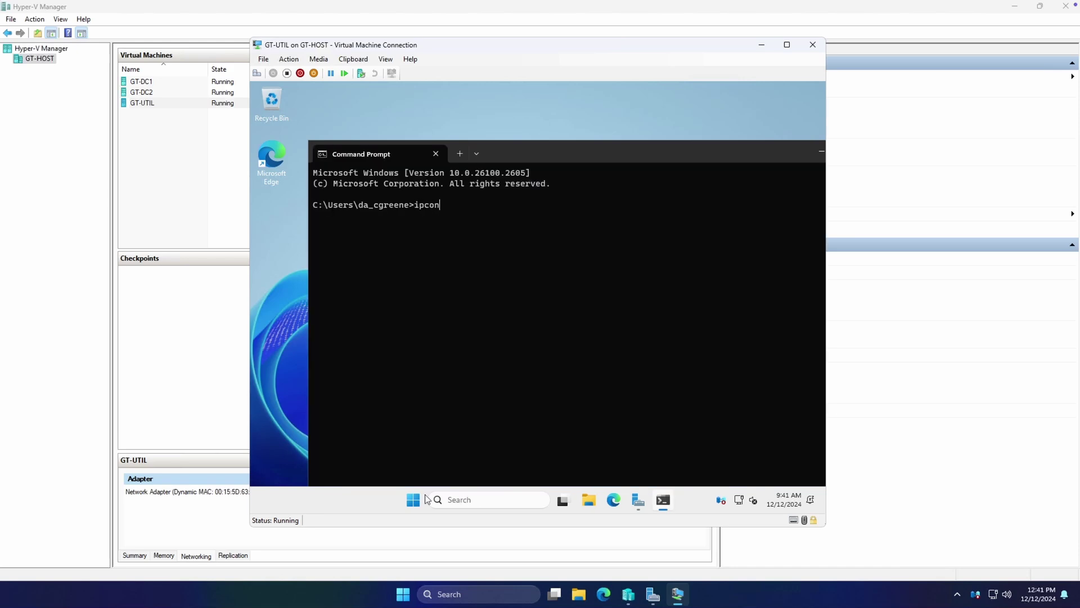
{"action": "type", "text": "/all"}
{"action": "key", "text": "Return"}
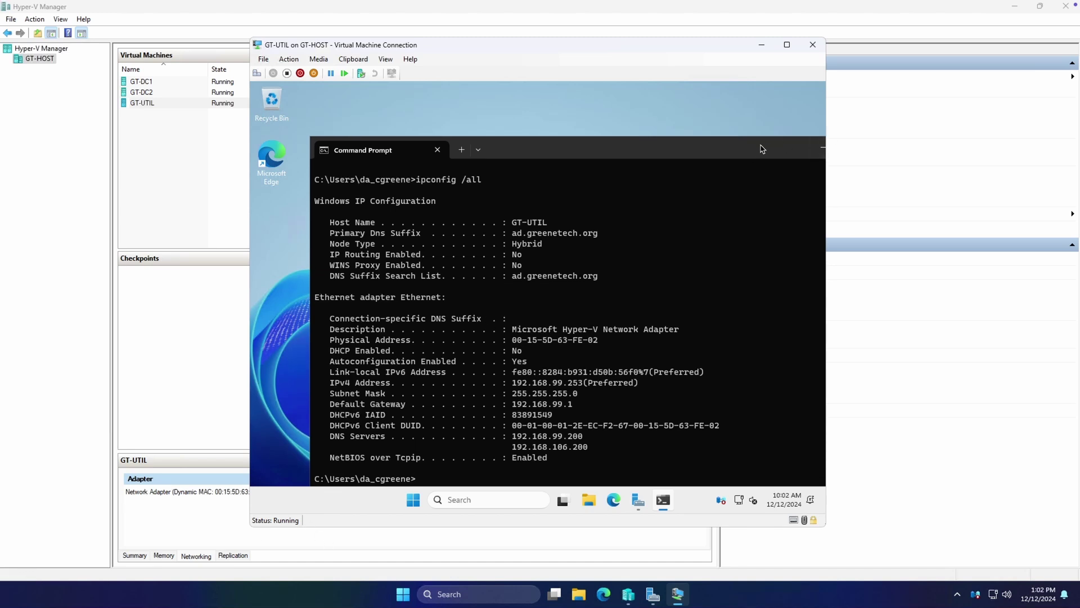
{"action": "left_click_drag", "start_coordinate": [760, 145], "coordinate": [619, 150]}
{"action": "left_click", "coordinate": [727, 150]}
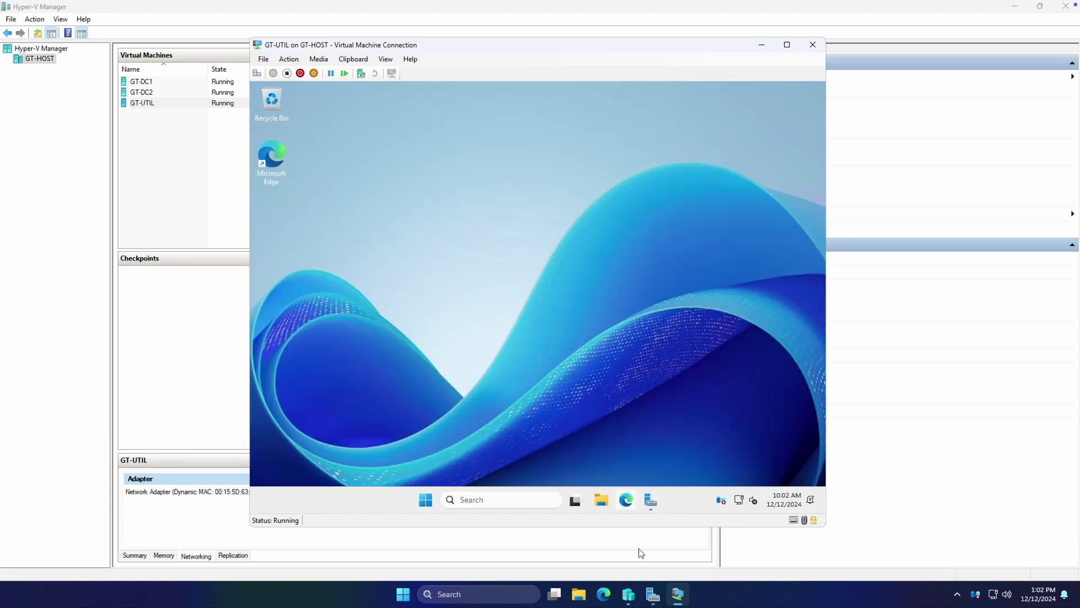
Start adding roles and features in Server Manager, using a role-based or feature-based installation on the GT-UTIL server from the server pool
{"action": "left_click", "coordinate": [651, 501]}
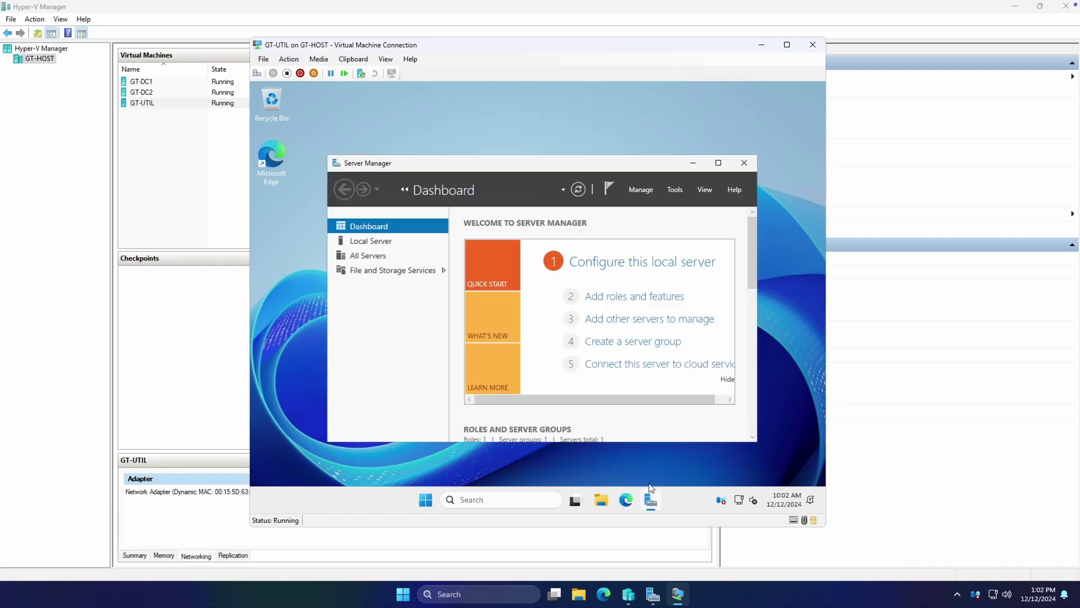
{"action": "left_click", "coordinate": [718, 163]}
{"action": "left_click", "coordinate": [714, 112]}
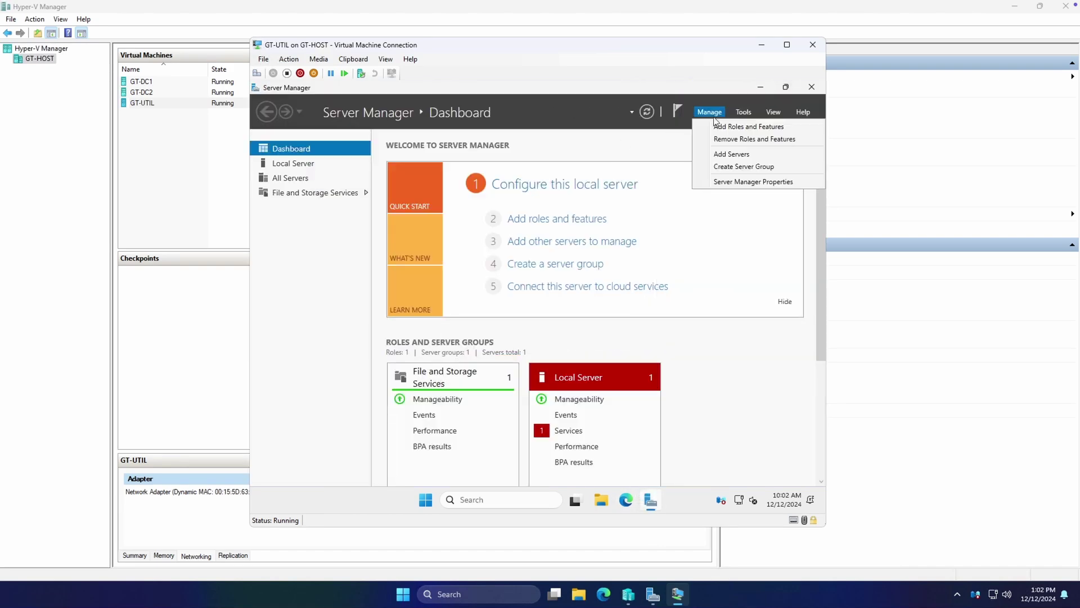
{"action": "left_click", "coordinate": [722, 128]}
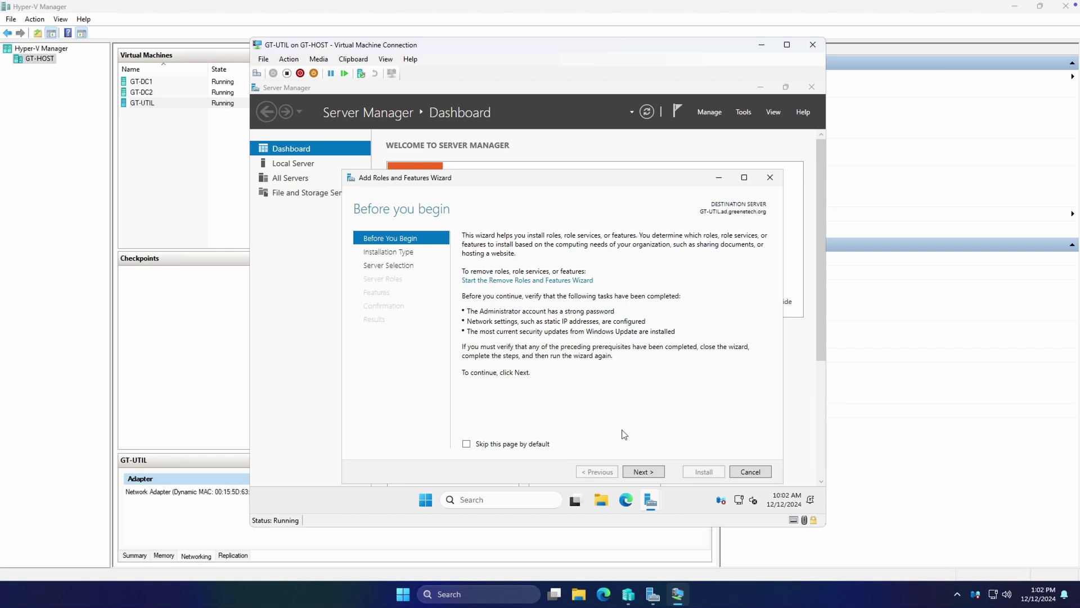
{"action": "left_click", "coordinate": [644, 471]}
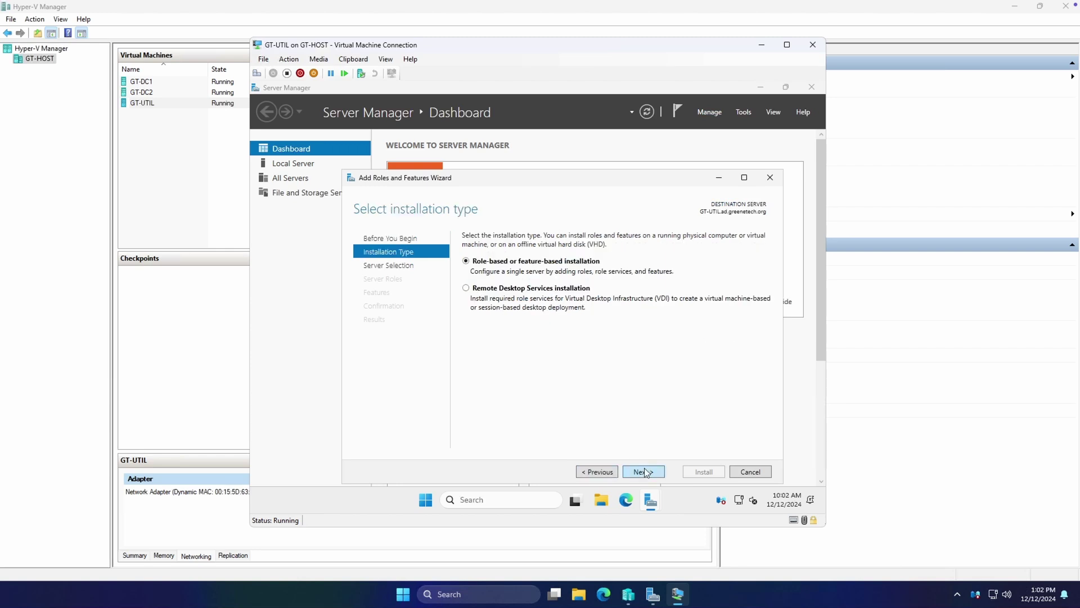
{"action": "left_click", "coordinate": [646, 472]}
{"action": "left_click", "coordinate": [643, 472]}
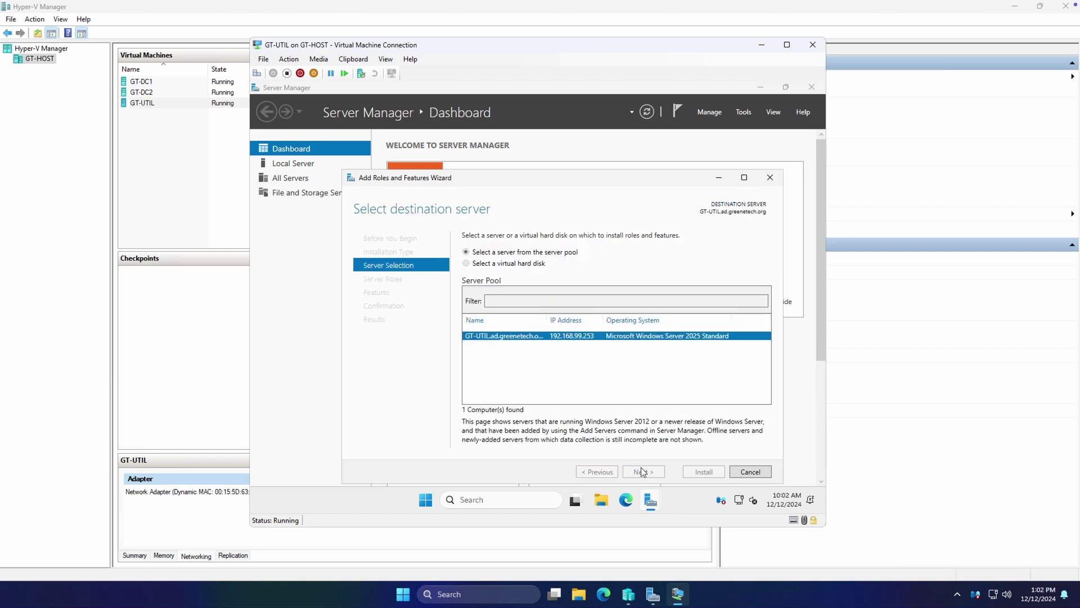
Select the DHCP Server role with its required management tools and proceed to the installation confirmation without extra features
{"action": "left_click", "coordinate": [478, 327]}
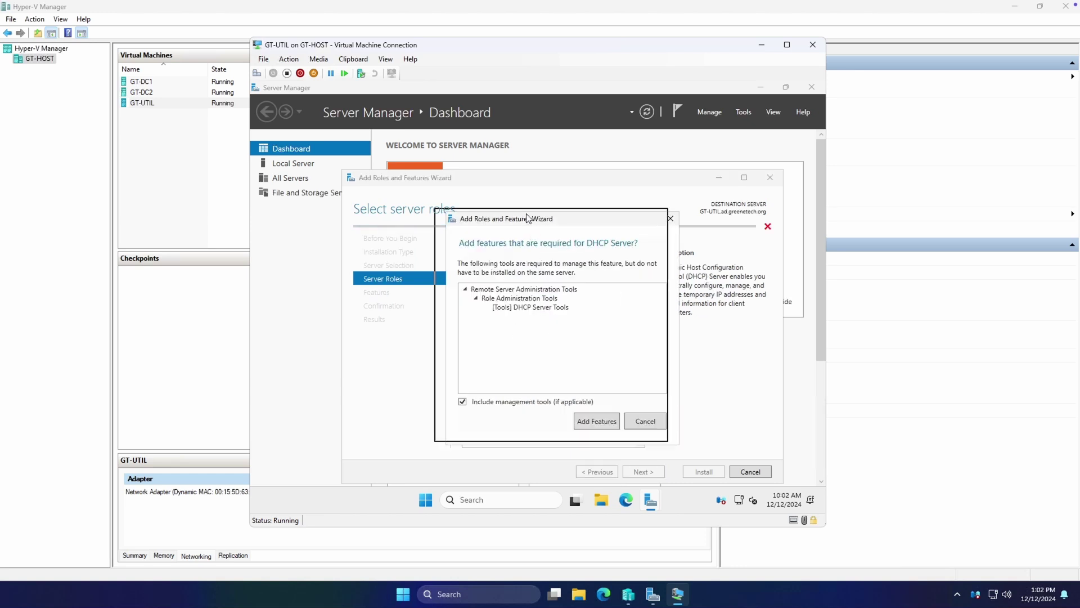
{"action": "left_click_drag", "start_coordinate": [527, 216], "coordinate": [528, 218]}
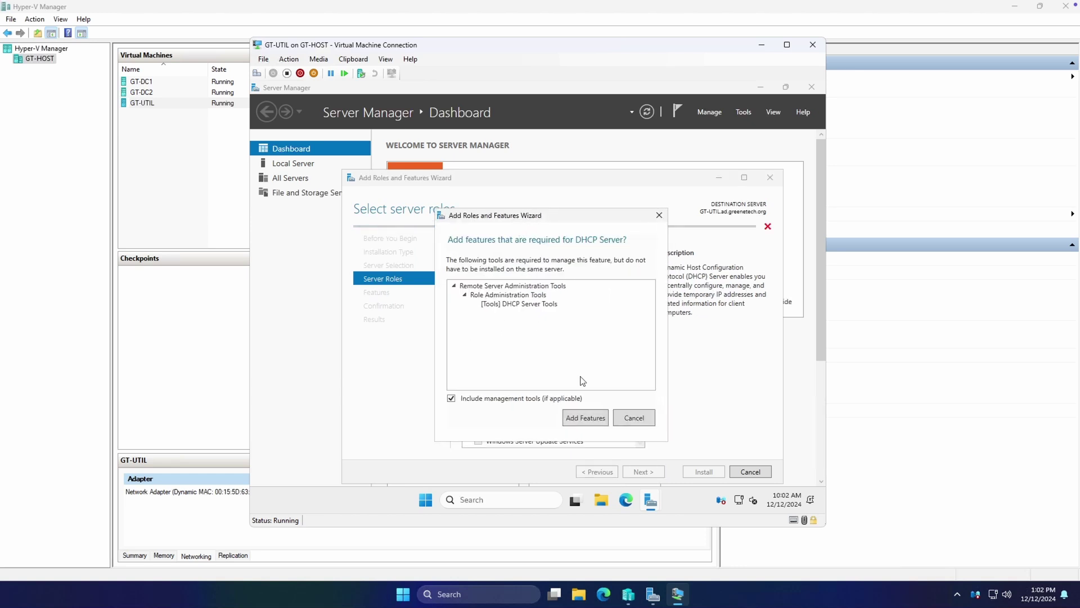
{"action": "left_click", "coordinate": [583, 420]}
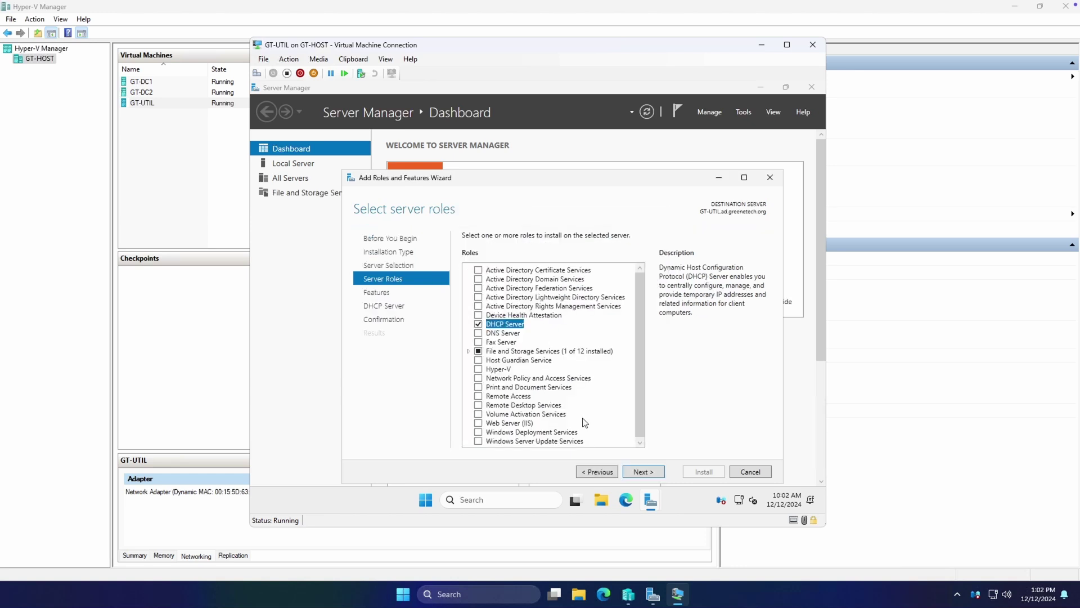
{"action": "left_click", "coordinate": [649, 473]}
{"action": "left_click", "coordinate": [649, 473]}
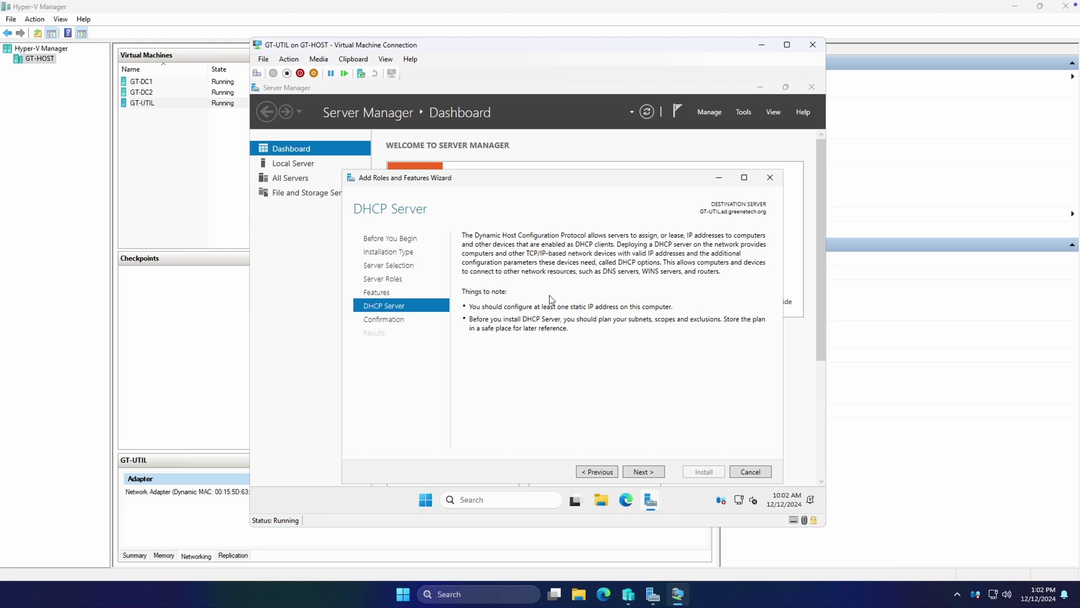
{"action": "left_click", "coordinate": [649, 472]}
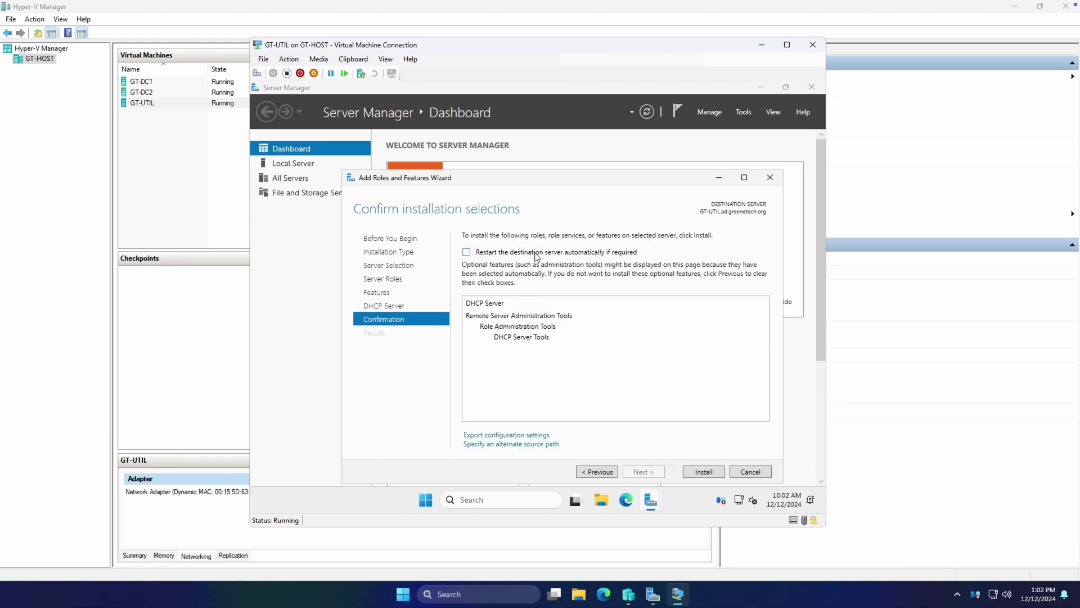
Allow the destination server to restart automatically if required and install the DHCP Server role
{"action": "left_click", "coordinate": [536, 252]}
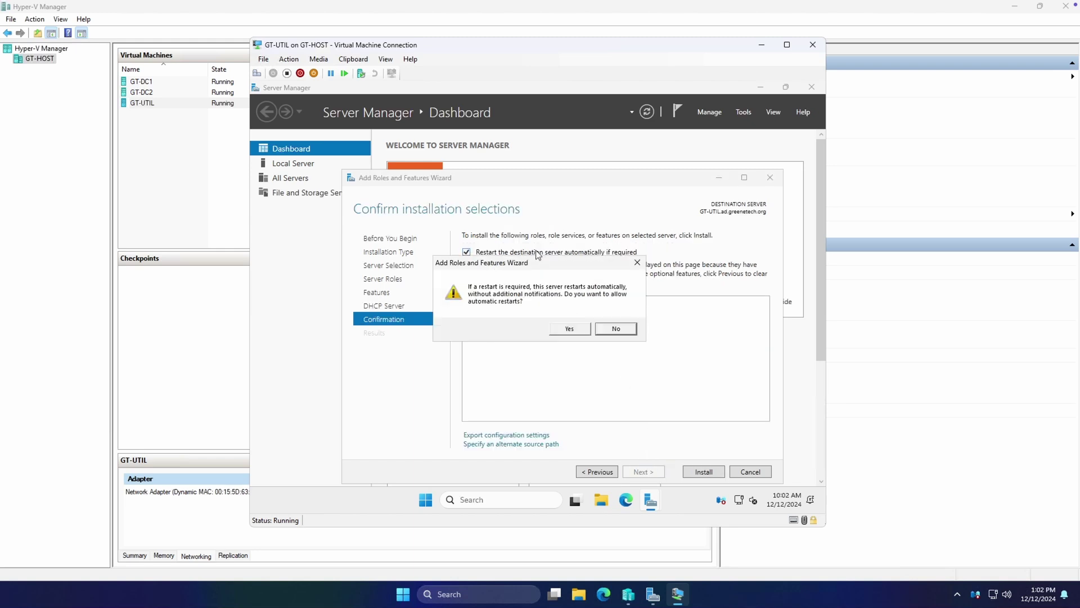
{"action": "left_click", "coordinate": [571, 330]}
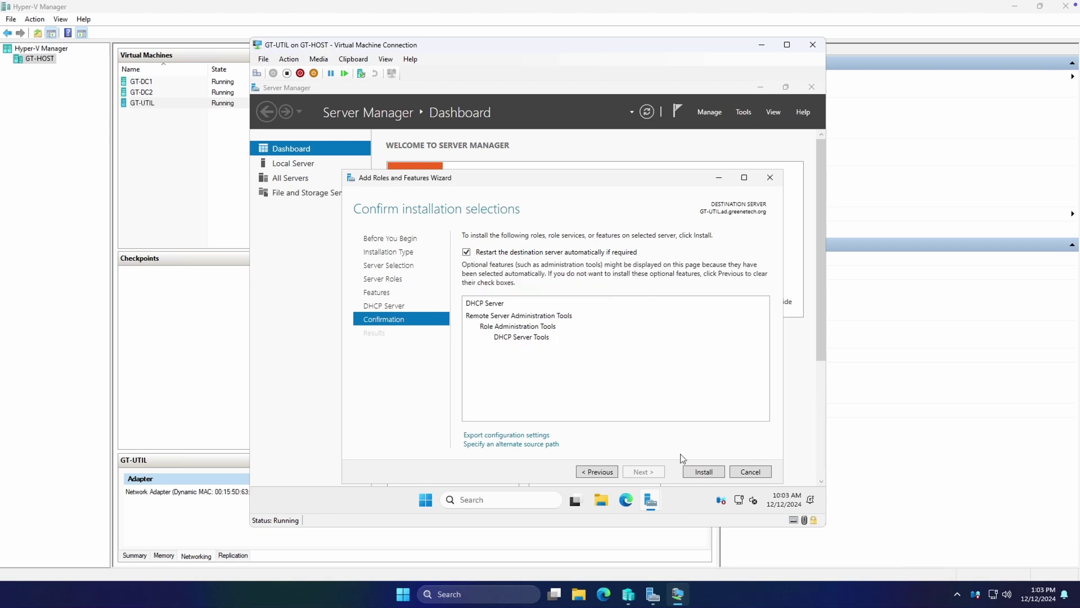
{"action": "left_click", "coordinate": [710, 470]}
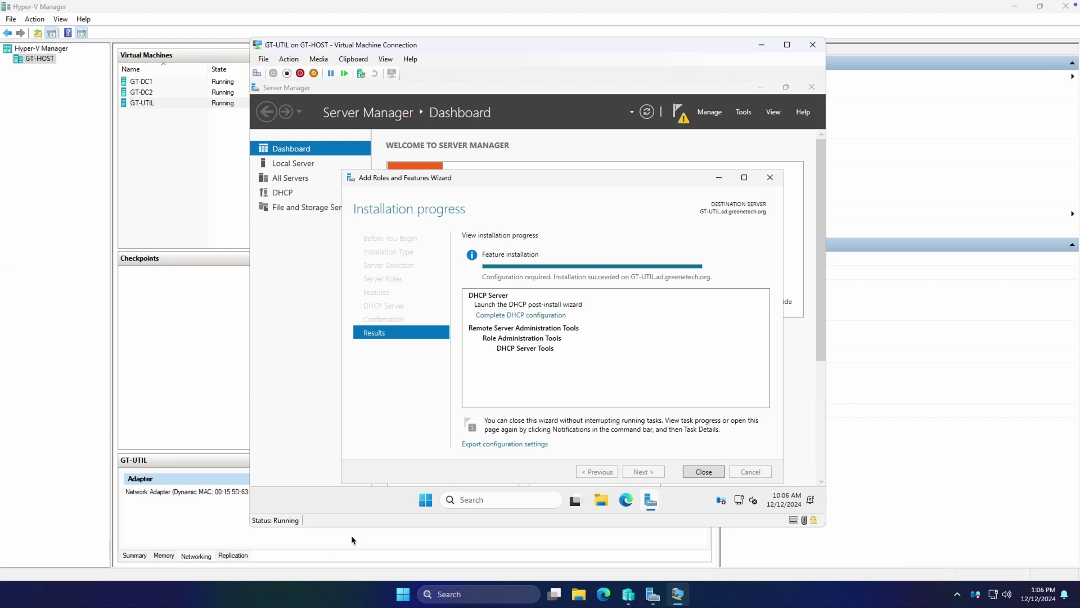
Complete the DHCP post-install configuration, authorizing the server in AD DS with the preselected user's credentials, and close the installation wizard
{"action": "left_click", "coordinate": [535, 316]}
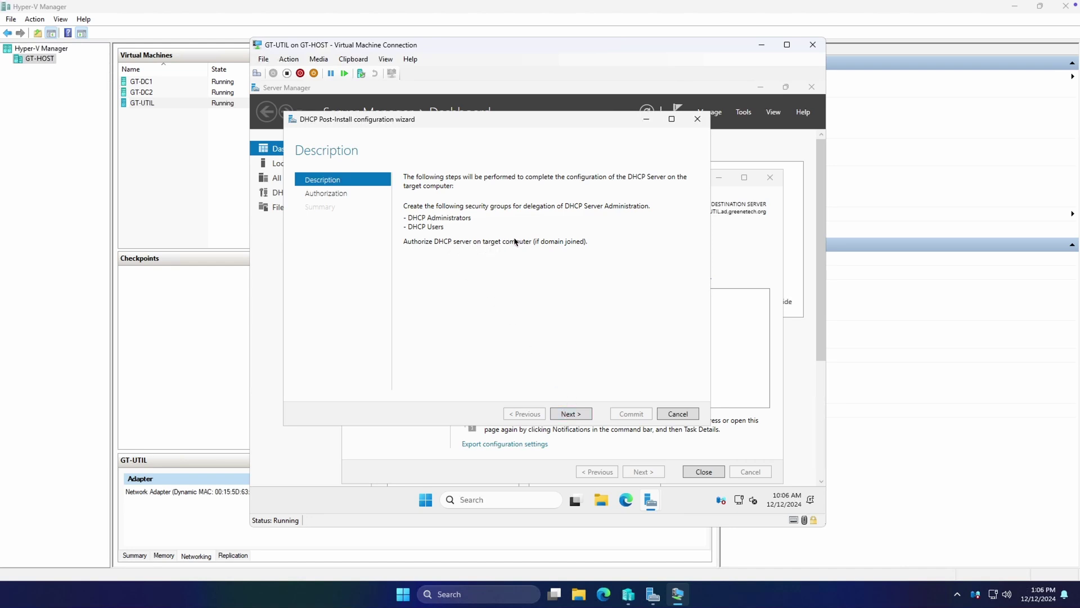
{"action": "left_click", "coordinate": [575, 417]}
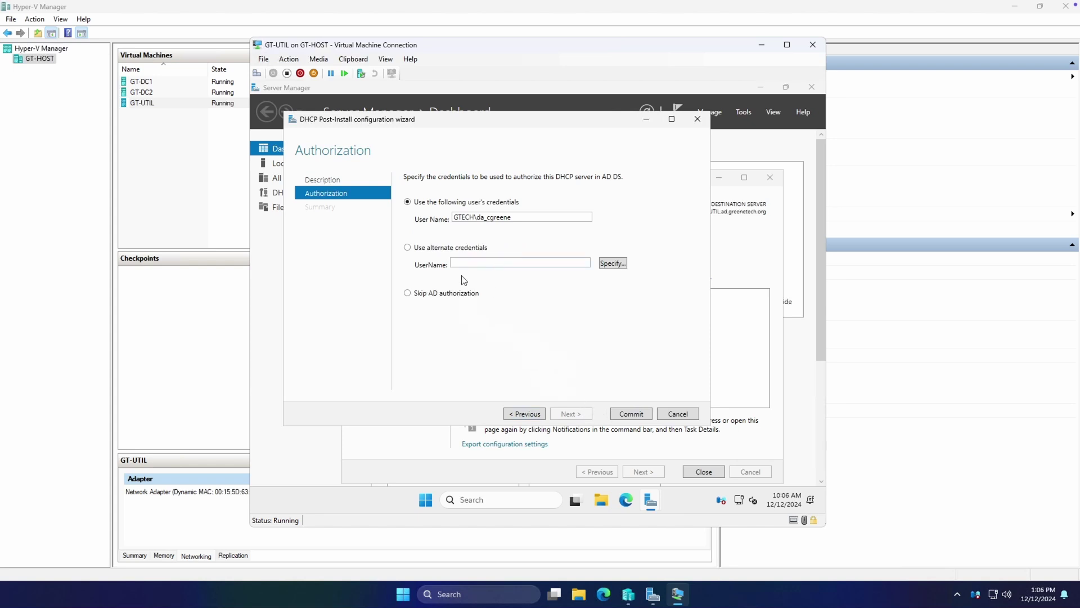
{"action": "left_click", "coordinate": [625, 417]}
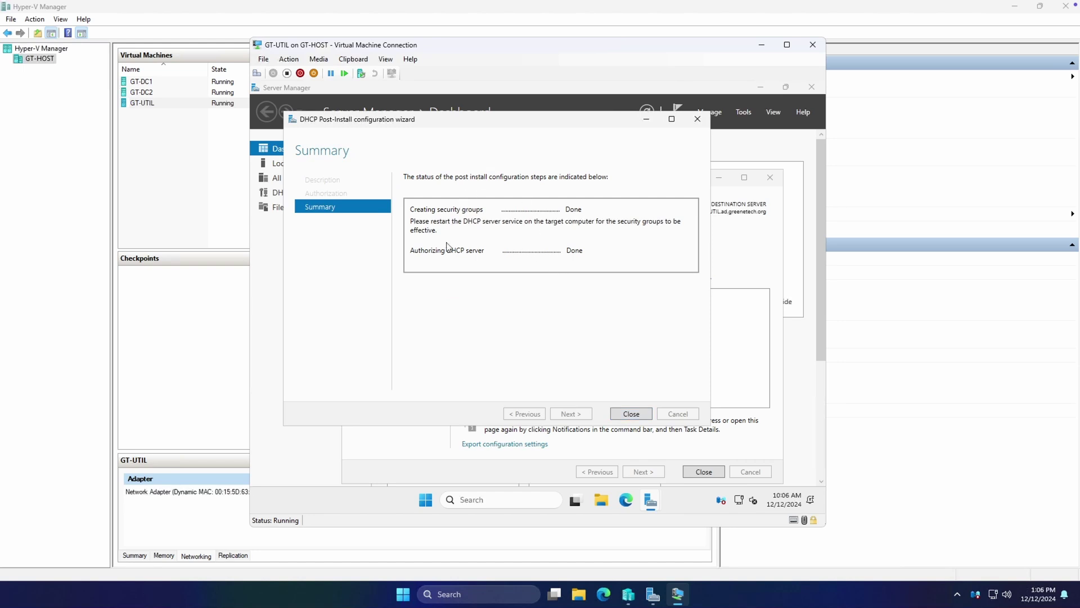
{"action": "left_click", "coordinate": [638, 414]}
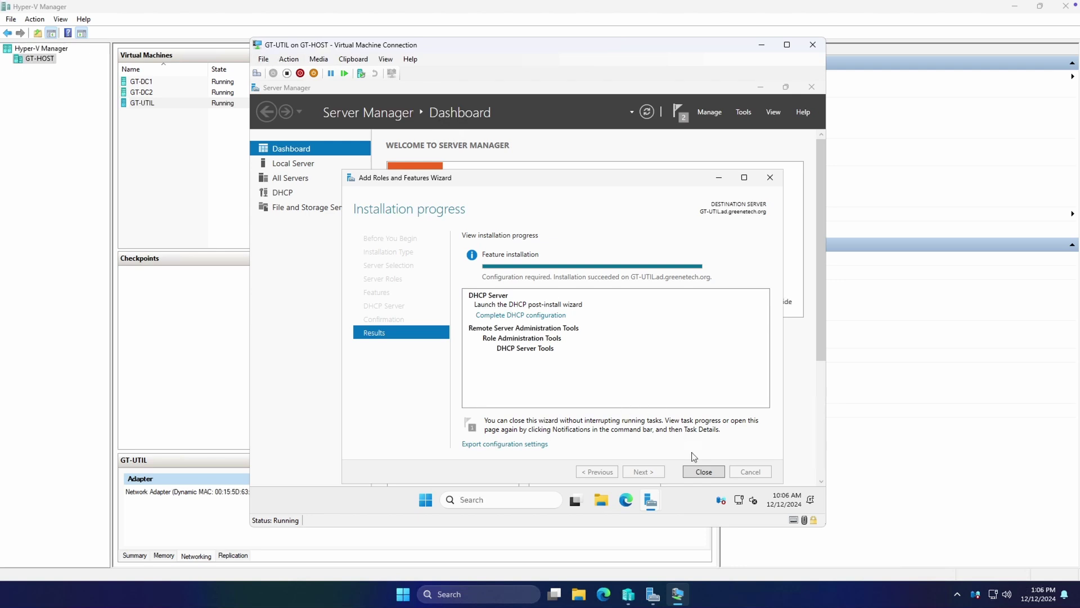
{"action": "left_click", "coordinate": [548, 315]}
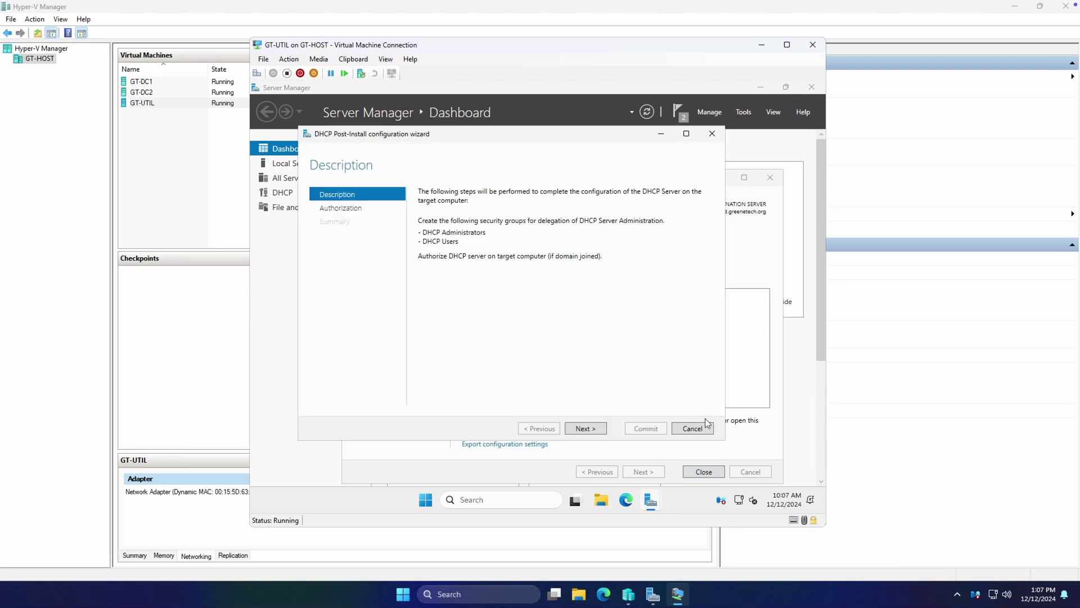
{"action": "left_click", "coordinate": [706, 425]}
{"action": "left_click", "coordinate": [715, 472]}
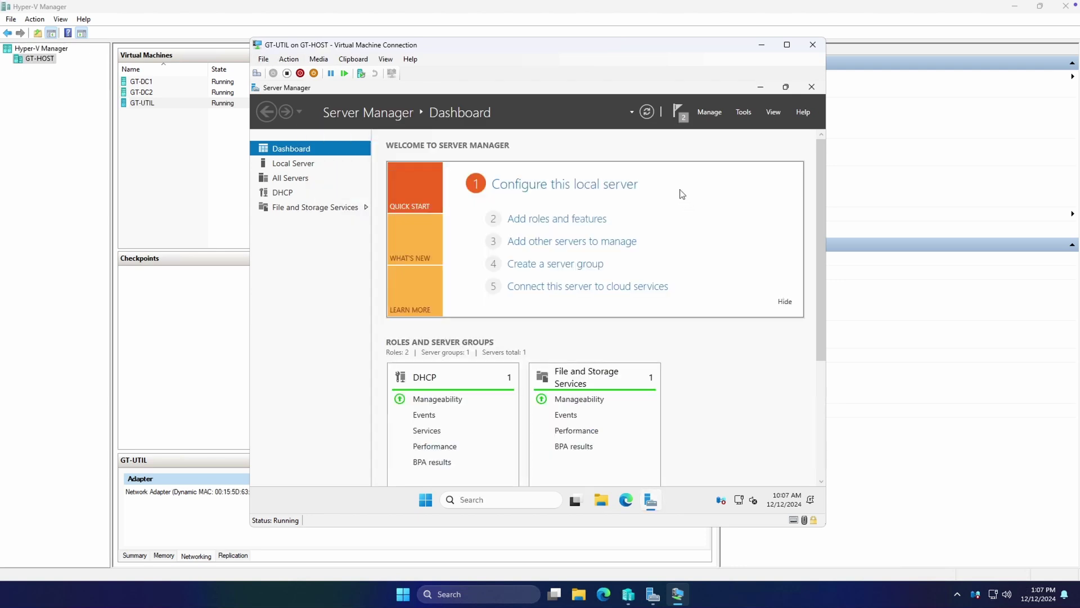
Find and open the DHCP management console on GT-UTIL and pin it to the taskbar
{"action": "left_click", "coordinate": [674, 109]}
{"action": "left_click", "coordinate": [423, 501]}
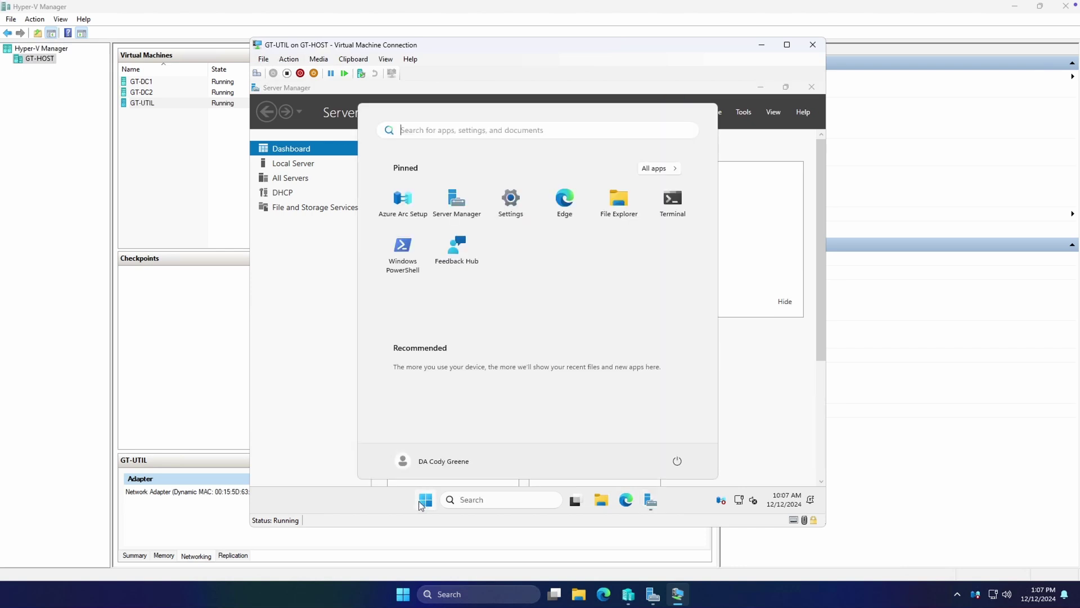
{"action": "type", "text": "dhcp"}
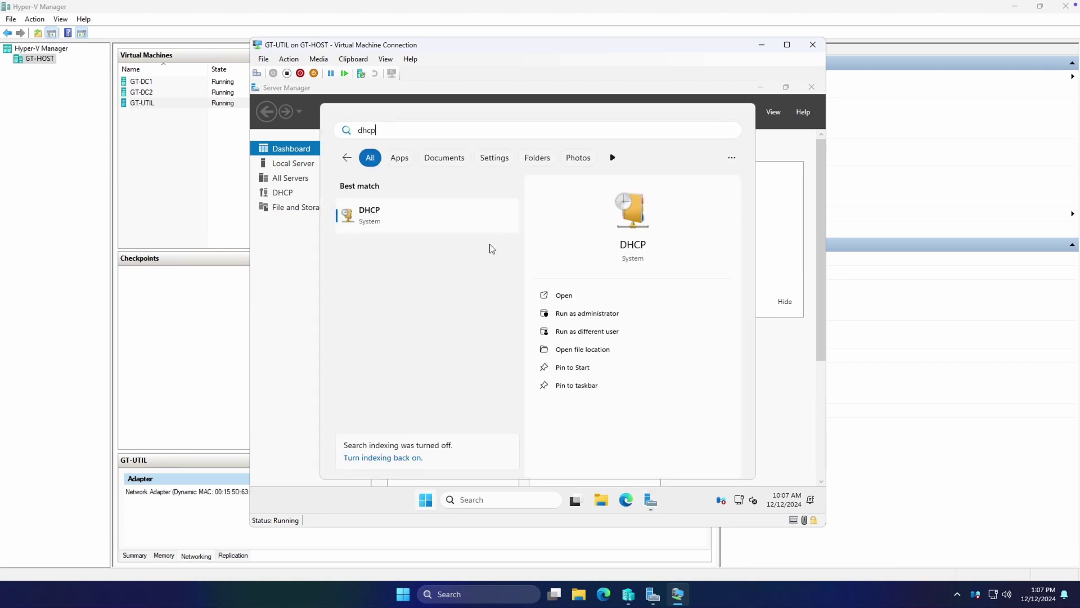
{"action": "left_click", "coordinate": [414, 222]}
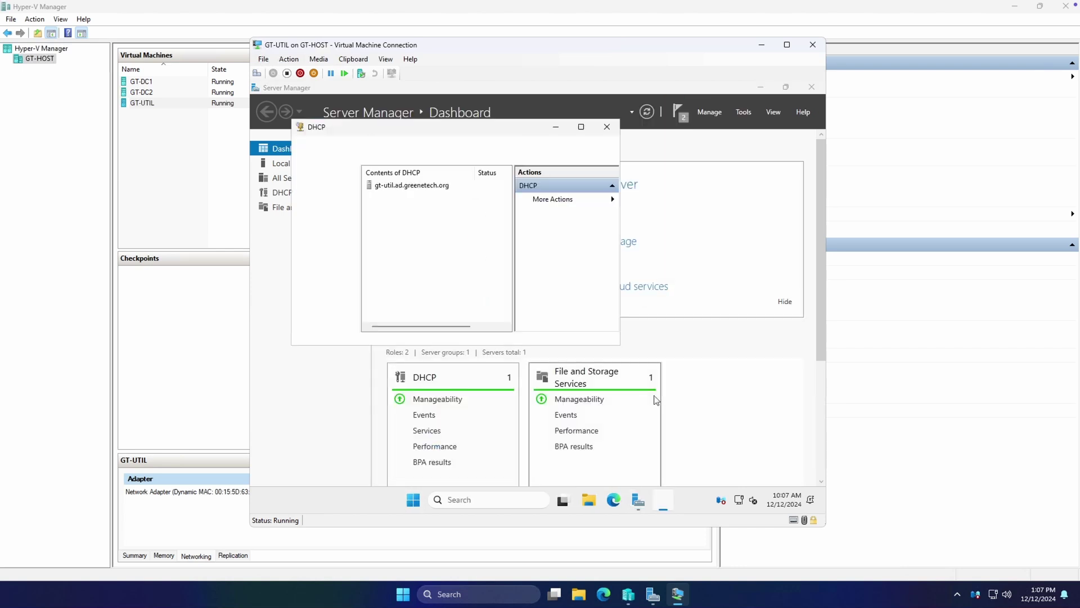
{"action": "right_click", "coordinate": [666, 498]}
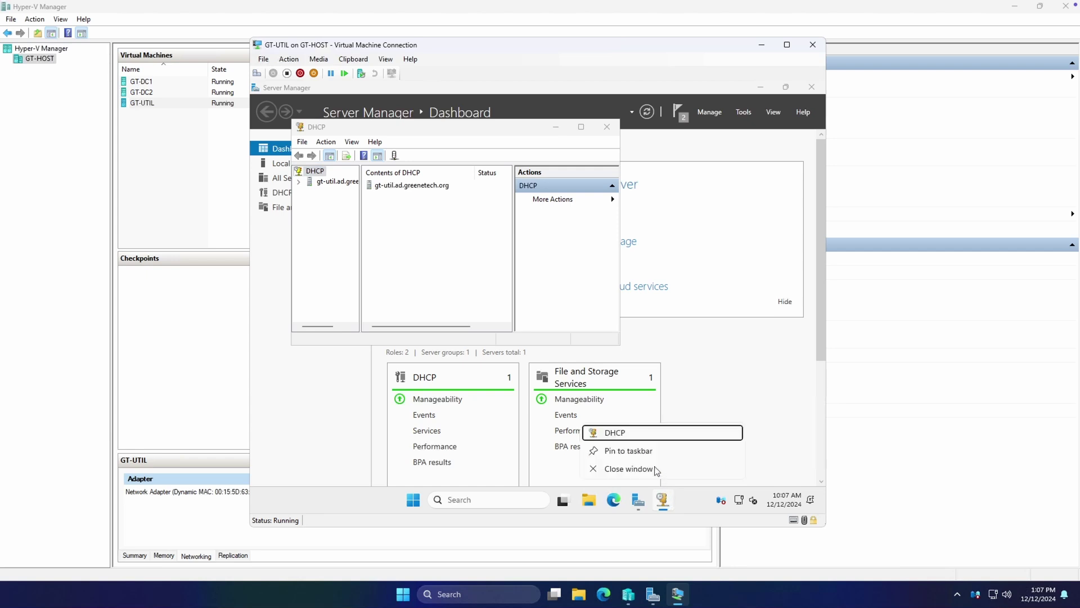
{"action": "left_click", "coordinate": [652, 453]}
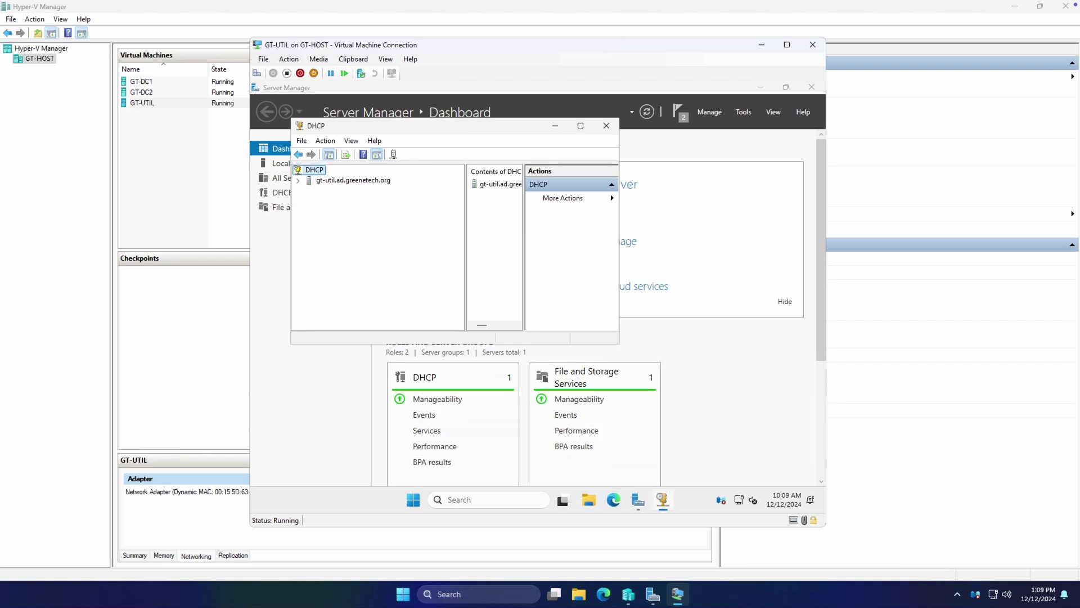
Maximize the DHCP console and review the management actions offered for the DHCP root and the gt-util server
{"action": "left_click", "coordinate": [581, 126]}
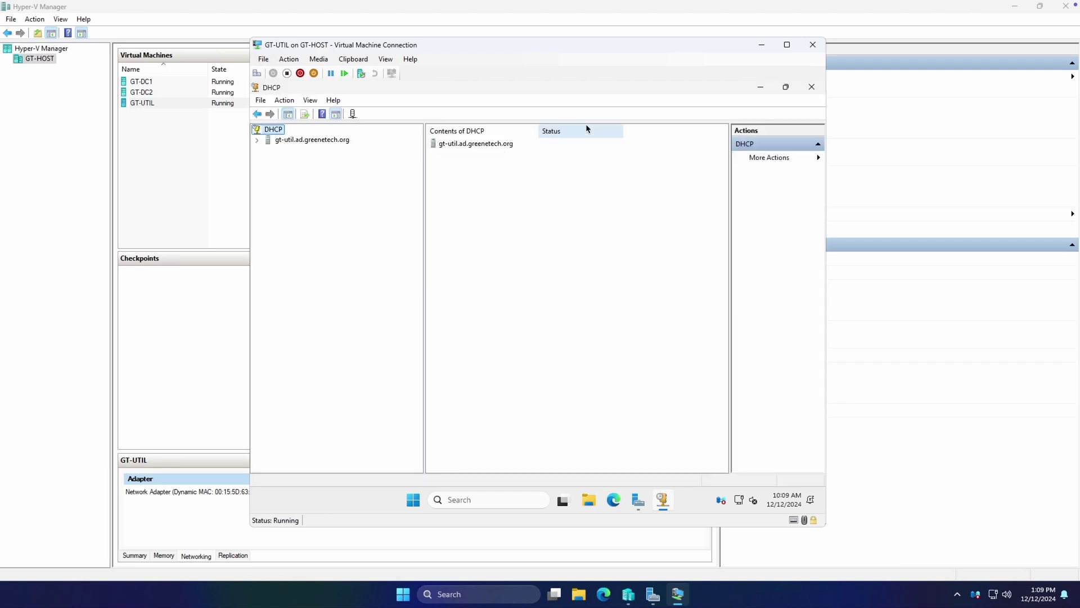
{"action": "right_click", "coordinate": [280, 134]}
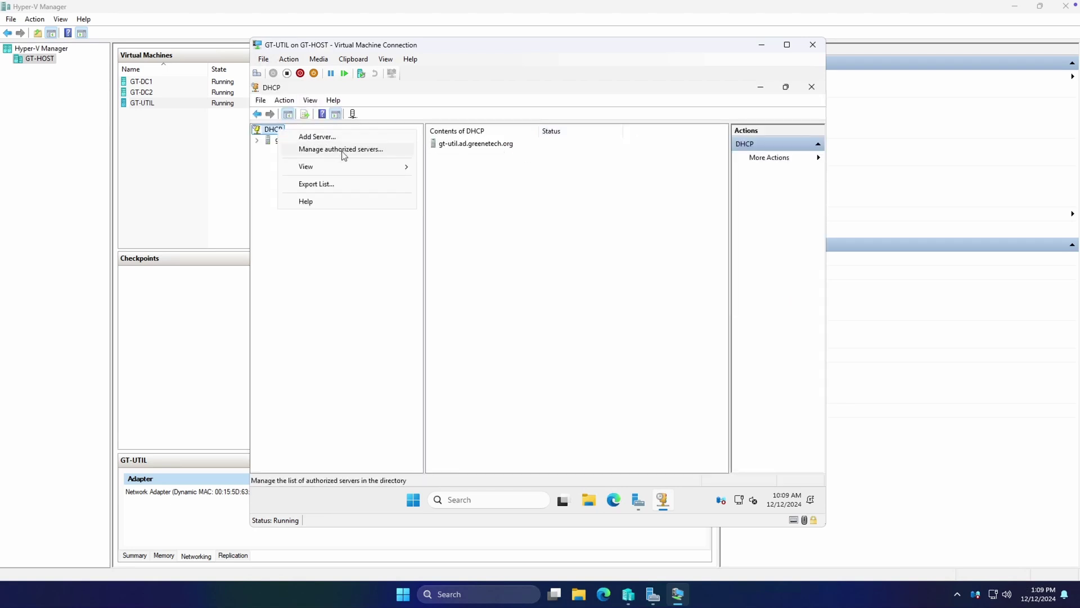
{"action": "left_click", "coordinate": [268, 169]}
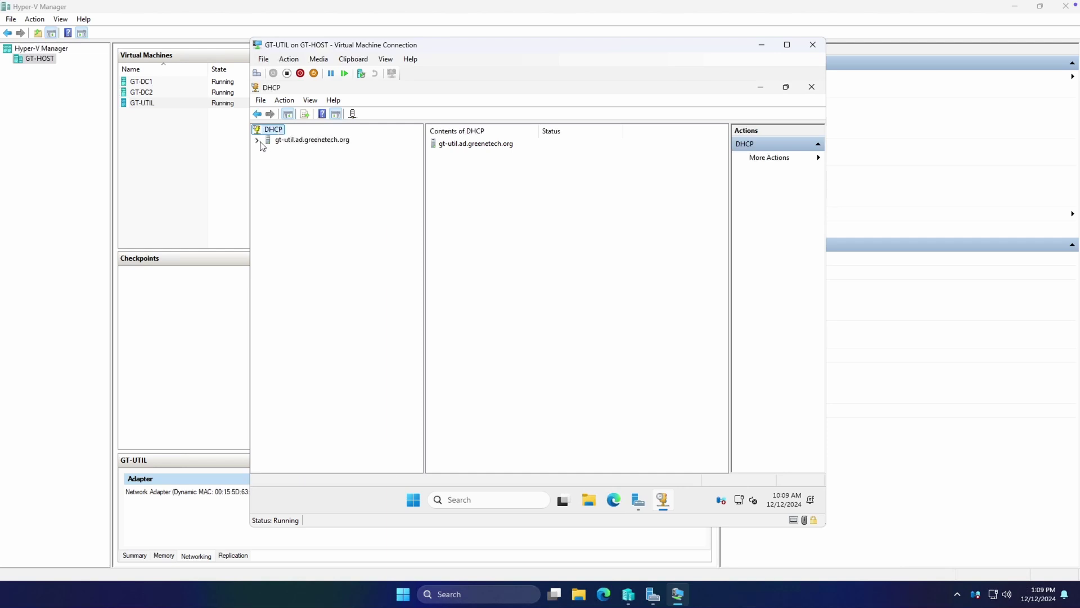
{"action": "left_click", "coordinate": [258, 141]}
{"action": "left_click", "coordinate": [291, 141]}
{"action": "right_click", "coordinate": [291, 140]}
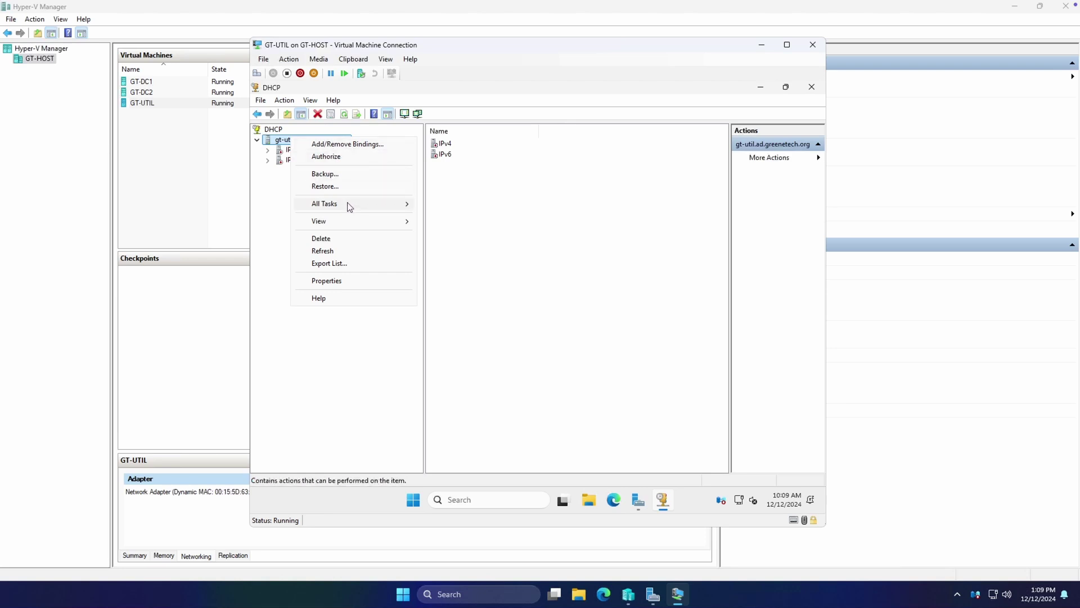
{"action": "mouse_move", "coordinate": [350, 206]}
{"action": "left_click", "coordinate": [279, 174]}
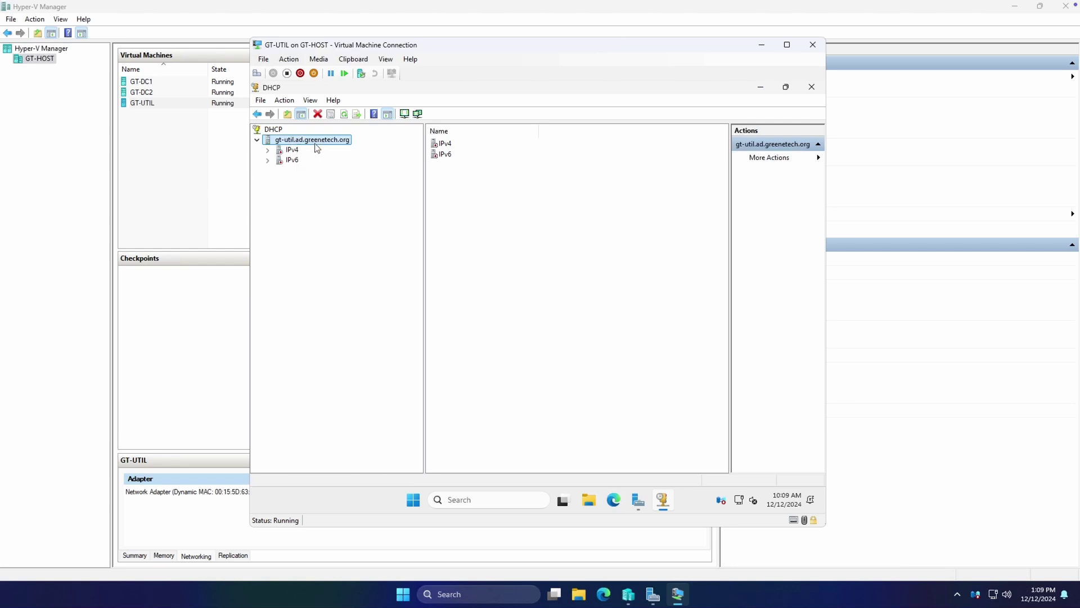
Enable option 005 Name Servers in the IPv4 server options and add 192.168.99.200 to its address list
{"action": "left_click", "coordinate": [268, 150]}
{"action": "left_click", "coordinate": [292, 151]}
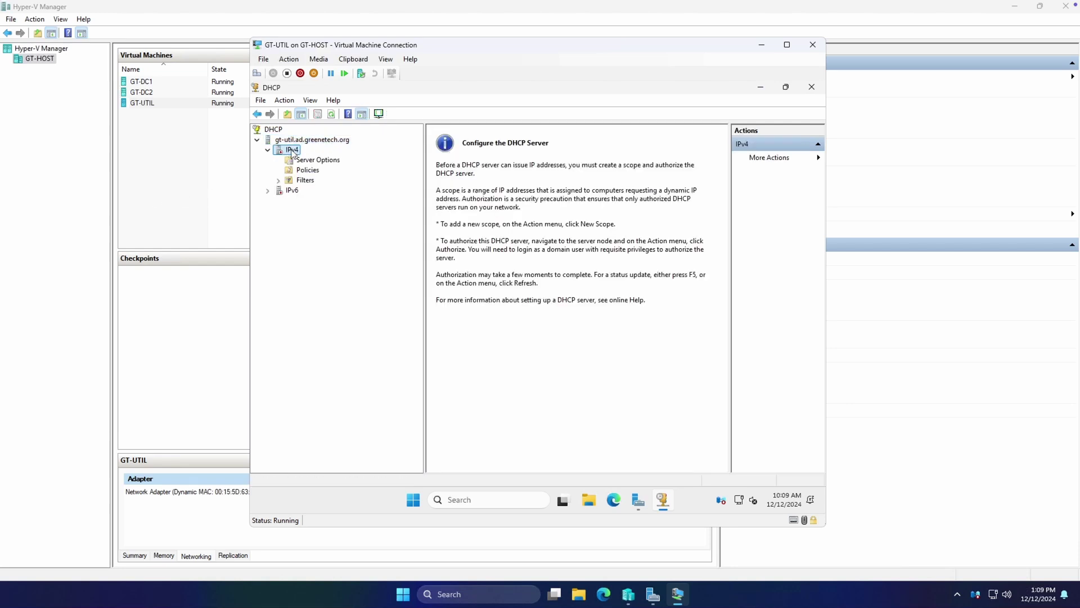
{"action": "left_click", "coordinate": [309, 159]}
{"action": "right_click", "coordinate": [309, 161]}
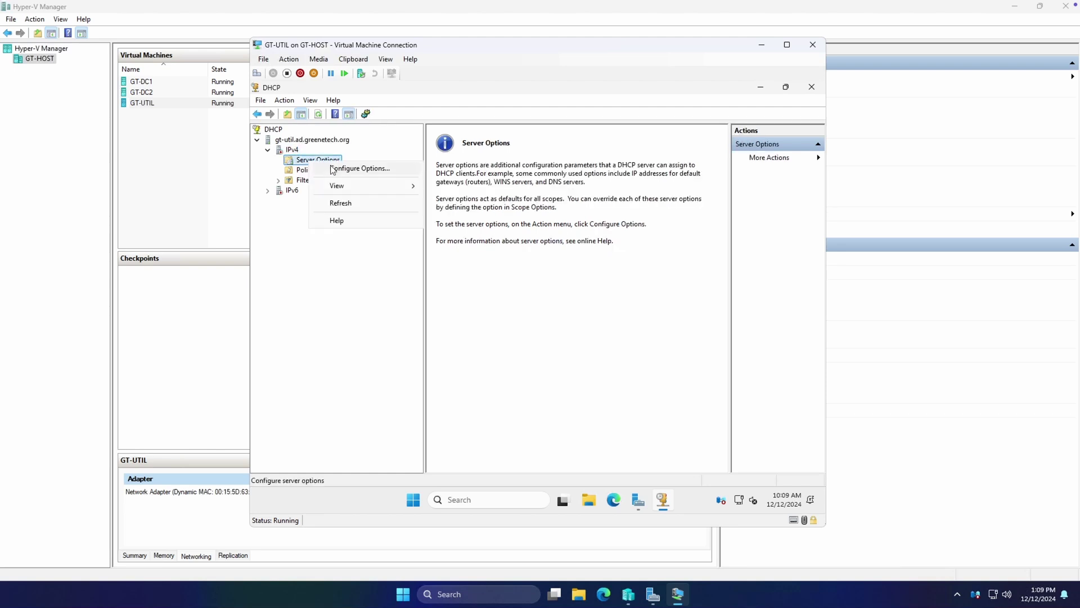
{"action": "left_click", "coordinate": [333, 168]}
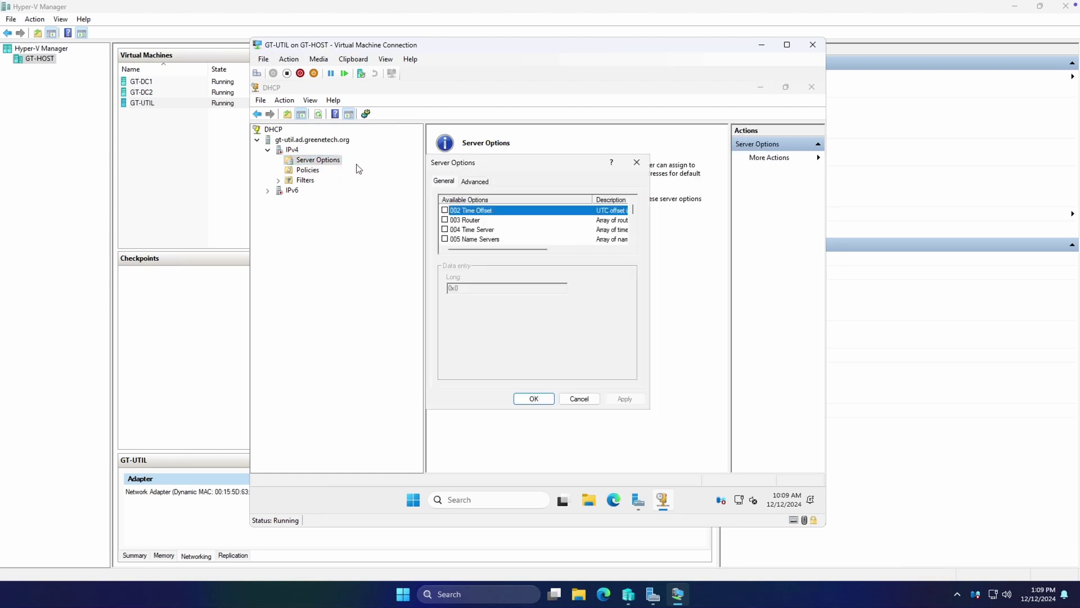
{"action": "left_click", "coordinate": [489, 239]}
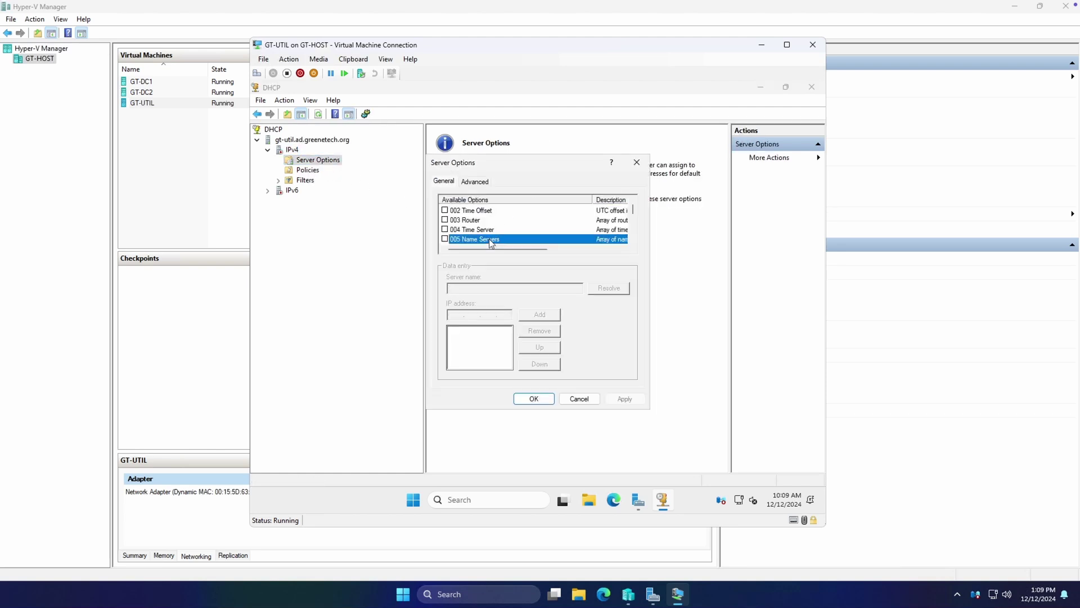
{"action": "left_click", "coordinate": [445, 239]}
{"action": "left_click", "coordinate": [456, 313]}
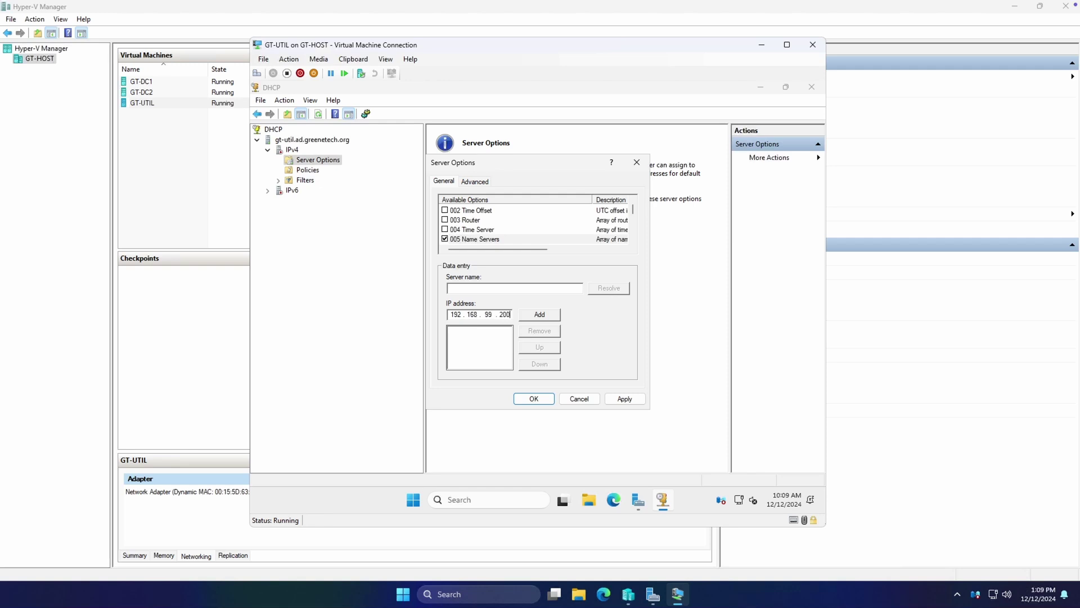
{"action": "left_click", "coordinate": [545, 315]}
Add 192.168.106.200 as the second name server, apply the server options and select the resulting entry
{"action": "type", "text": "192.168."}
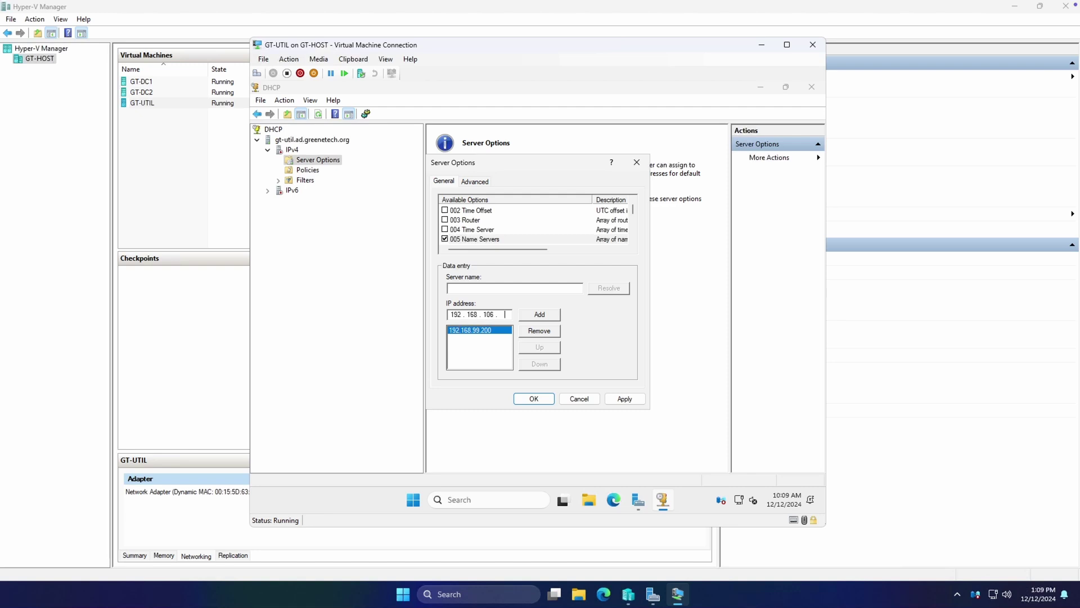
{"action": "type", "text": "106.200"}
{"action": "left_click", "coordinate": [541, 315]}
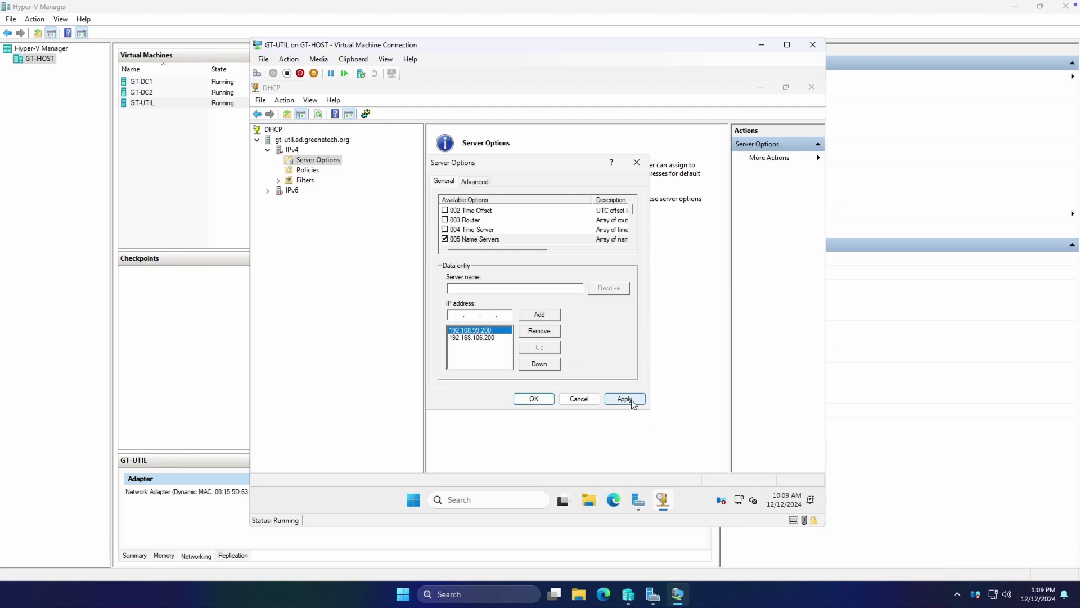
{"action": "left_click", "coordinate": [624, 400]}
{"action": "left_click", "coordinate": [534, 398]}
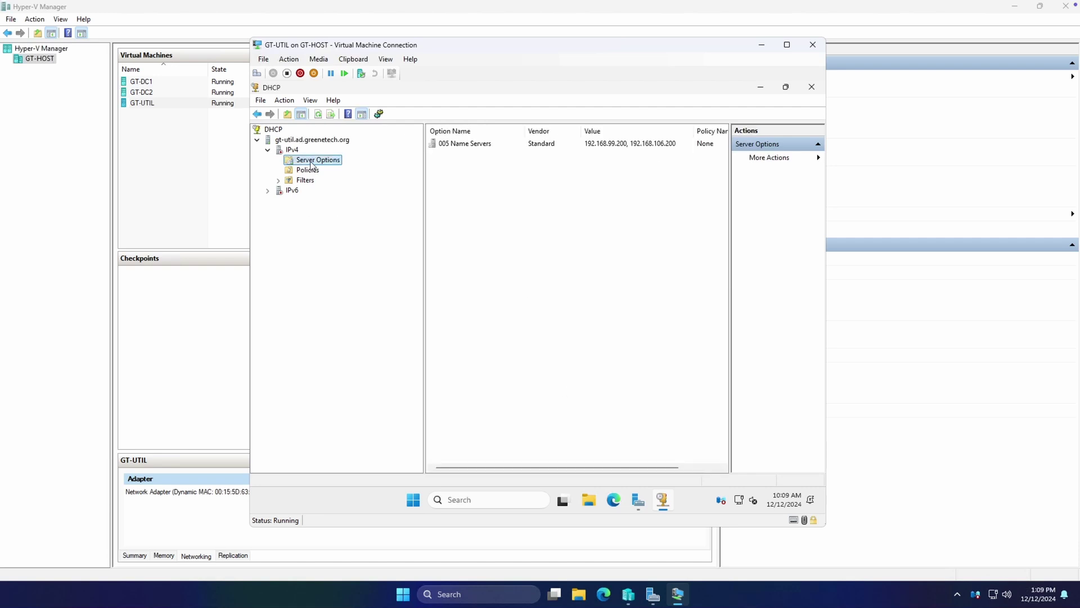
{"action": "left_click", "coordinate": [464, 145]}
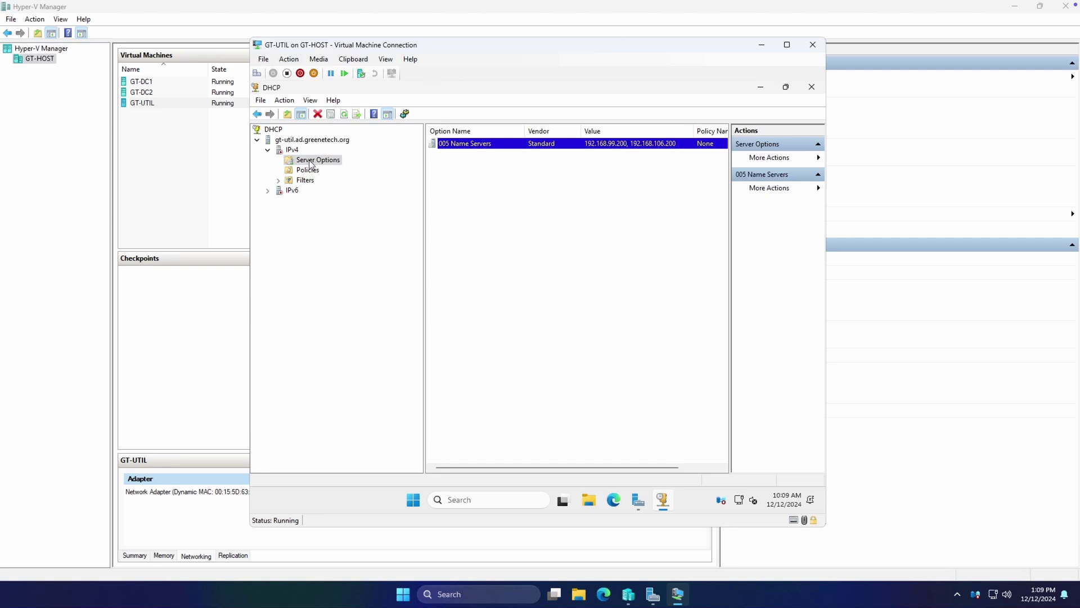
Start a new IPv4 scope named DEFAULT-LAN with the description "Where default servers and misc. workstations live"
{"action": "left_click", "coordinate": [291, 150]}
{"action": "right_click", "coordinate": [295, 150]}
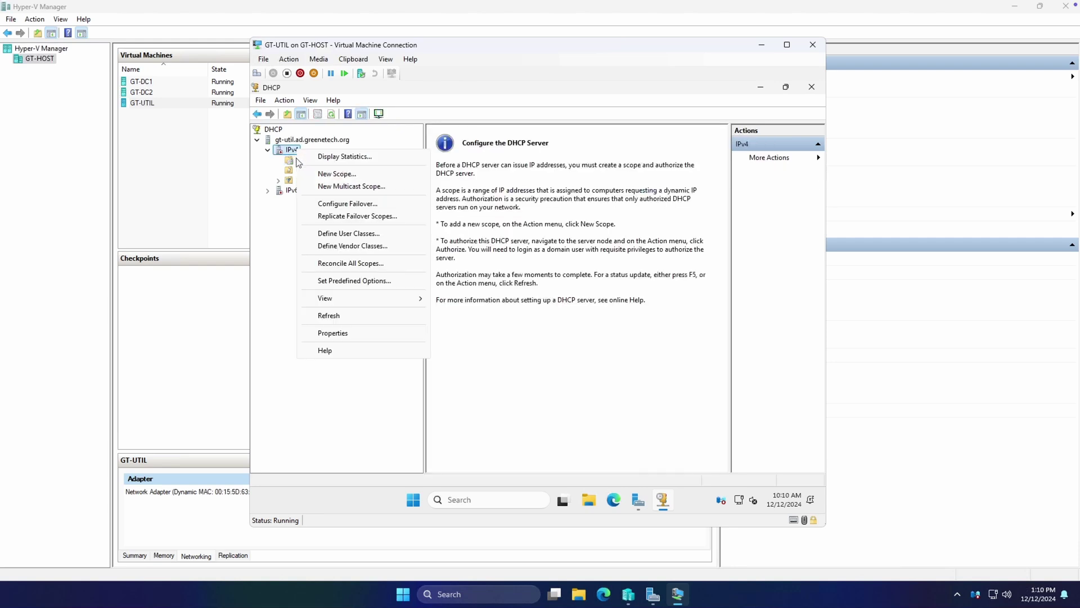
{"action": "left_click", "coordinate": [327, 174]}
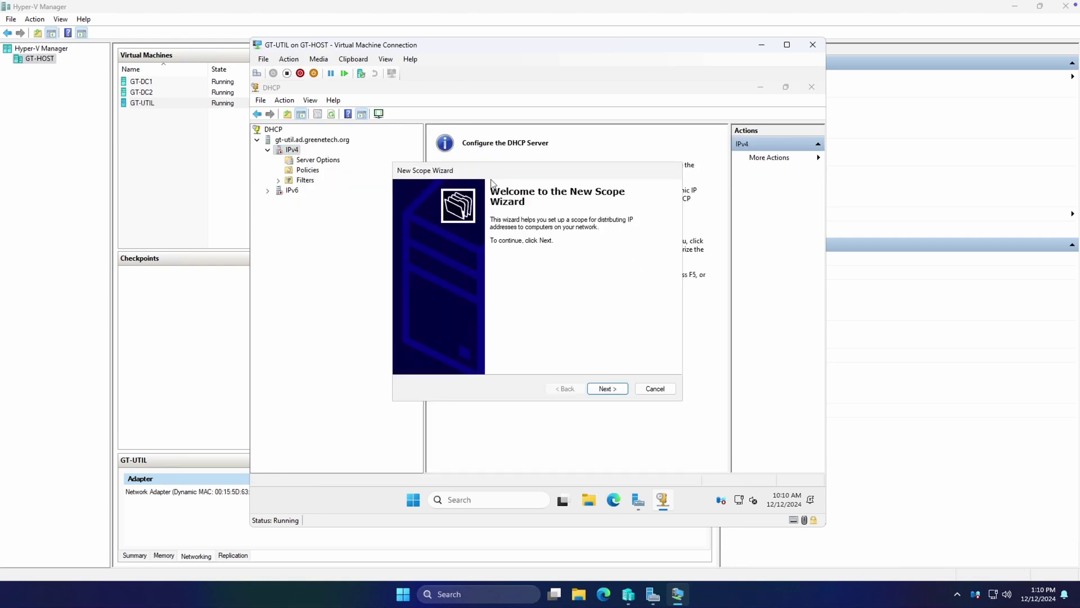
{"action": "left_click", "coordinate": [620, 389]}
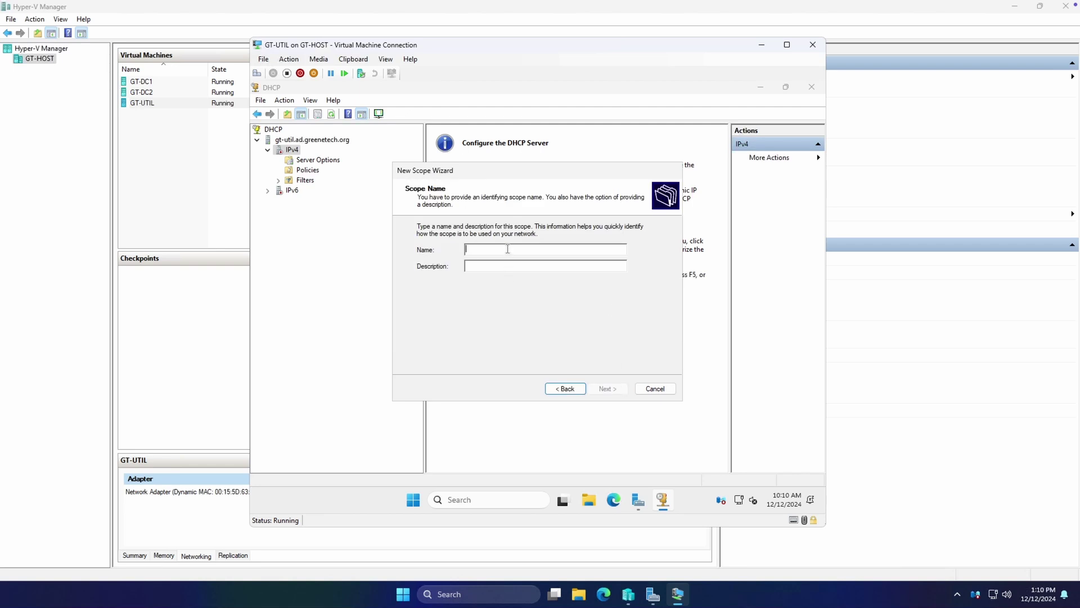
{"action": "type", "text": "DEFAULT-LAN"}
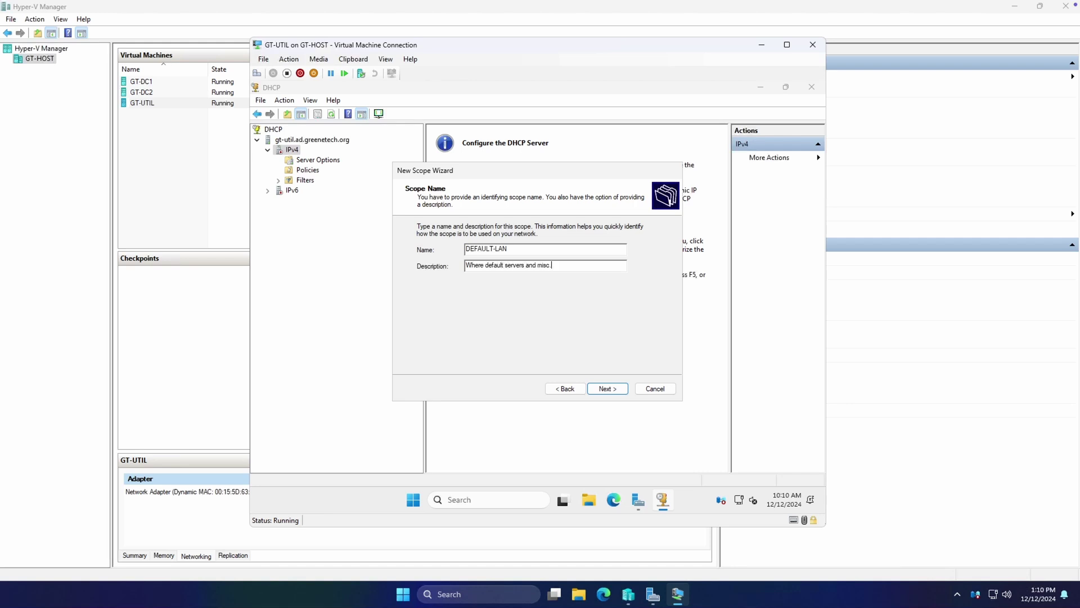
{"action": "type", "text": "workstations live"}
{"action": "left_click", "coordinate": [607, 389]}
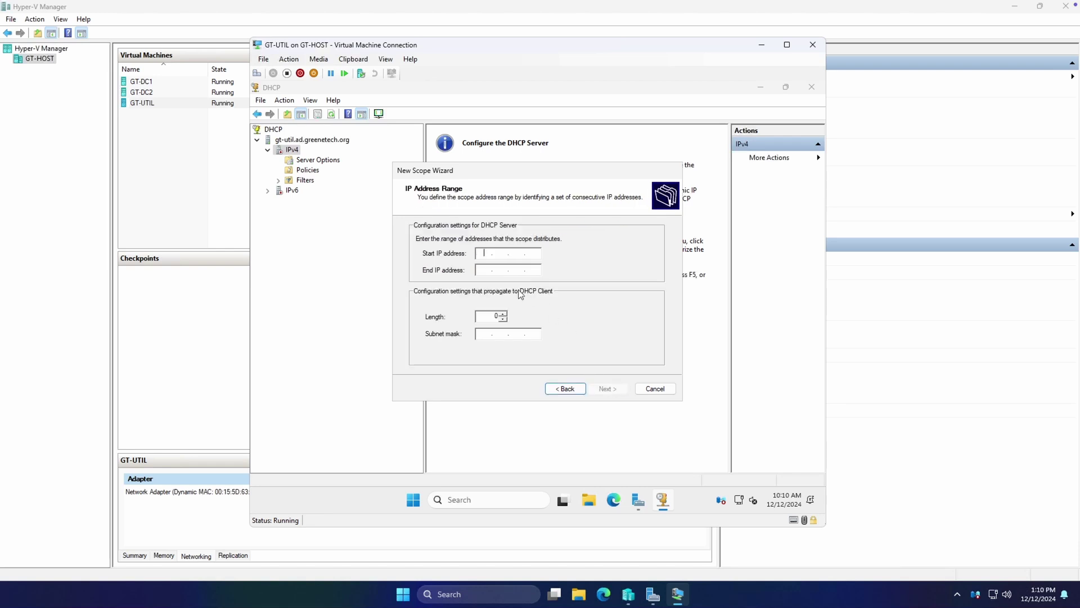
Set the scope's address range from 192.168.99.20 to 192.168.99.40, keeping the 24-bit subnet mask
{"action": "type", "text": "182"}
{"action": "key", "text": "BackSpace"}
{"action": "key", "text": "BackSpace"}
{"action": "key", "text": "BackSpace"}
{"action": "type", "text": "19216820"}
{"action": "key", "text": "Tab"}
{"action": "type", "text": "192 . 168 . 99 . "}
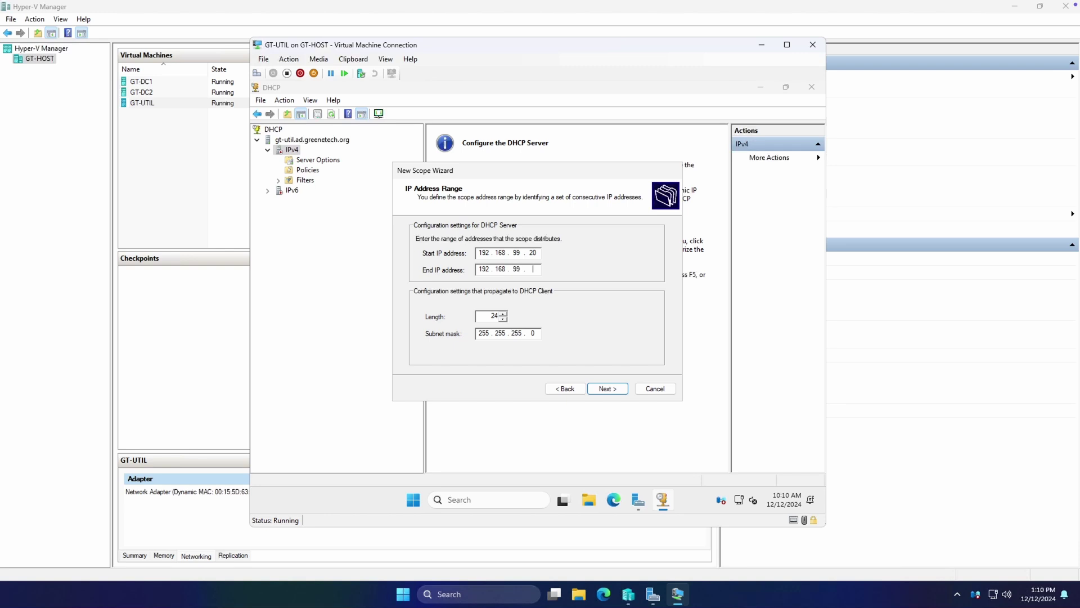
{"action": "type", "text": "40"}
{"action": "left_click", "coordinate": [602, 388]}
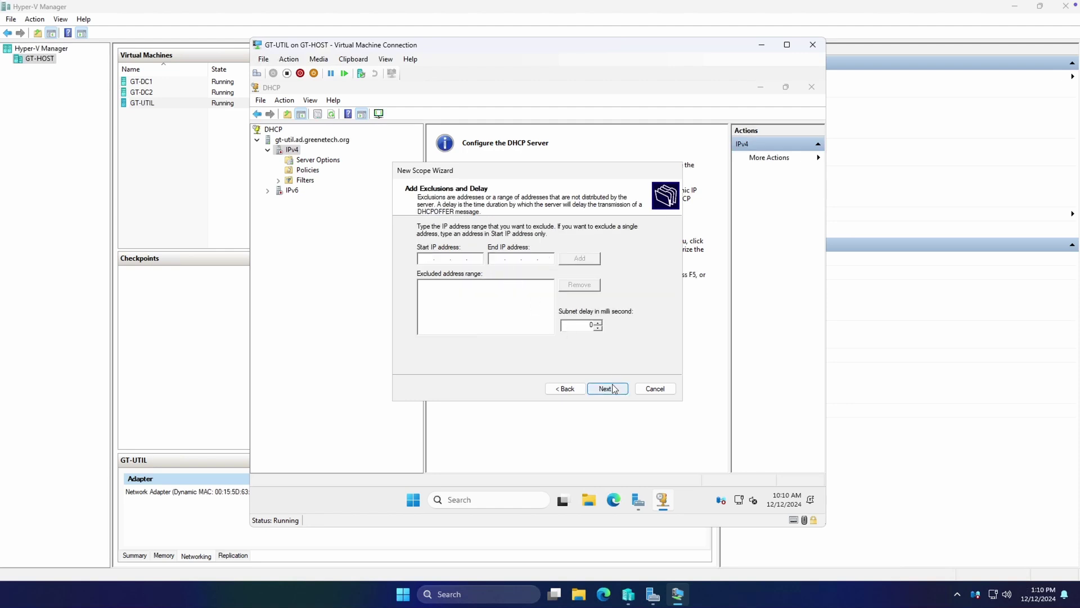
Skip the address exclusions and reduce the number of days in the scope's lease duration
{"action": "left_click", "coordinate": [613, 388]}
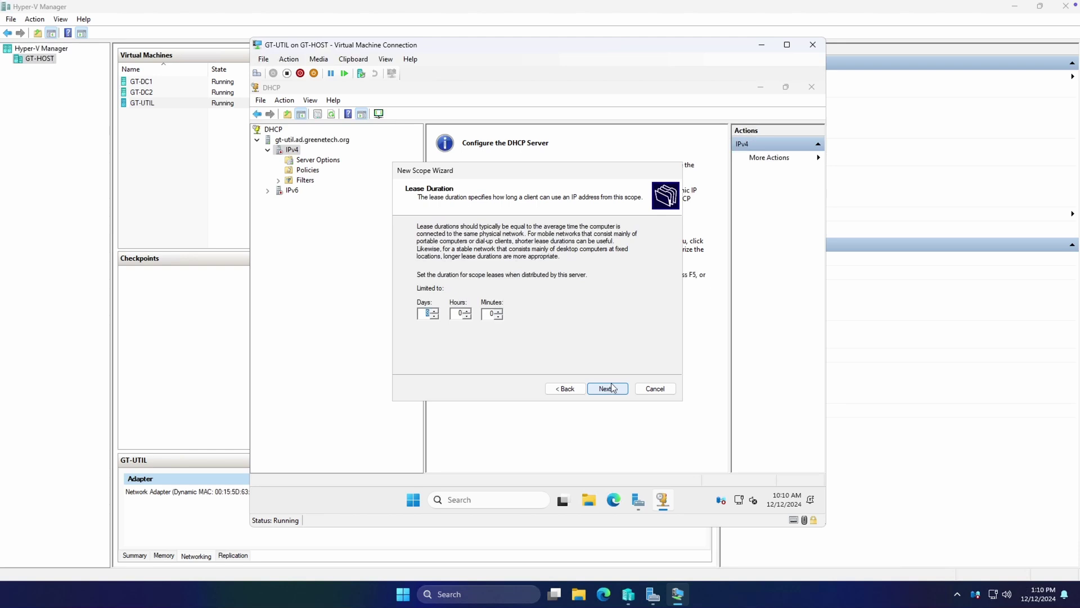
{"action": "left_click", "coordinate": [435, 316]}
{"action": "left_click", "coordinate": [606, 387]}
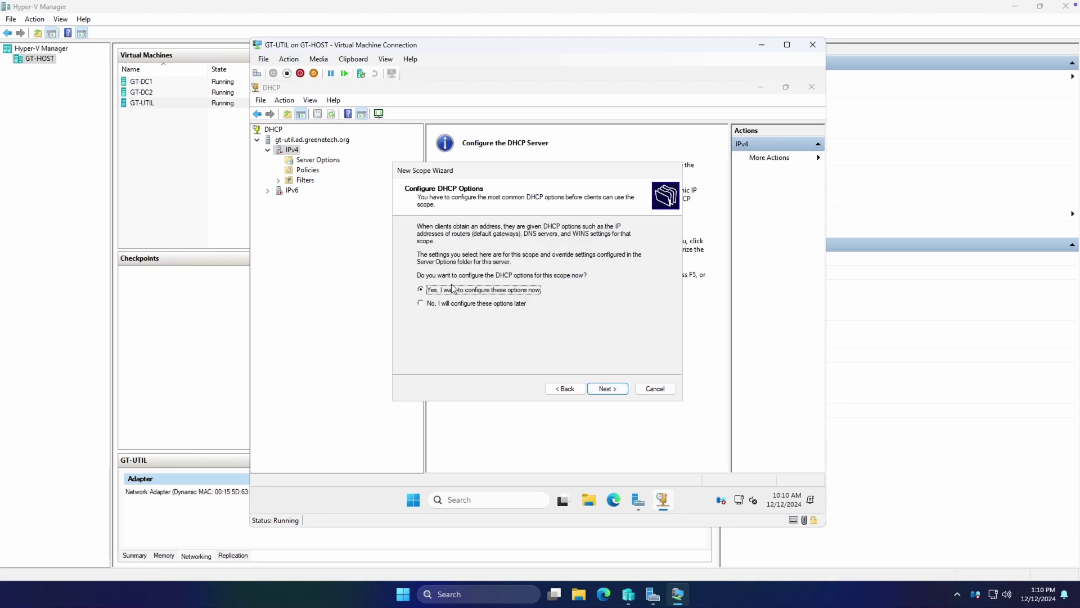
Choose to configure the scope's DHCP options now and add 192.168.99.1 as the default gateway
{"action": "left_click", "coordinate": [611, 389]}
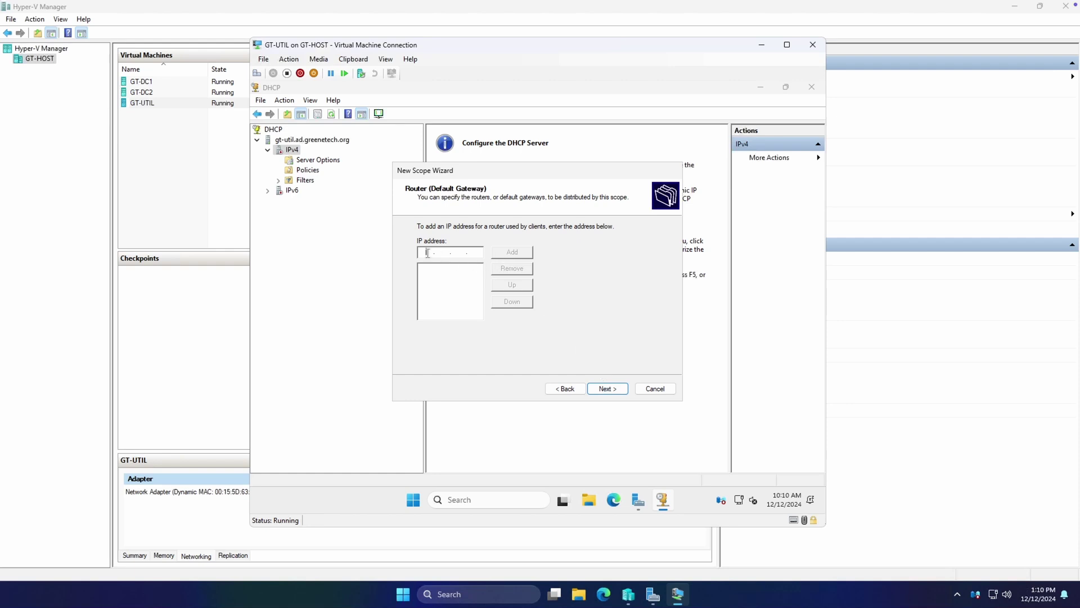
{"action": "type", "text": "18"}
{"action": "type", "text": "92.168."}
{"action": "type", "text": "99 . 1"}
{"action": "left_click", "coordinate": [512, 252]}
{"action": "left_click", "coordinate": [608, 388]}
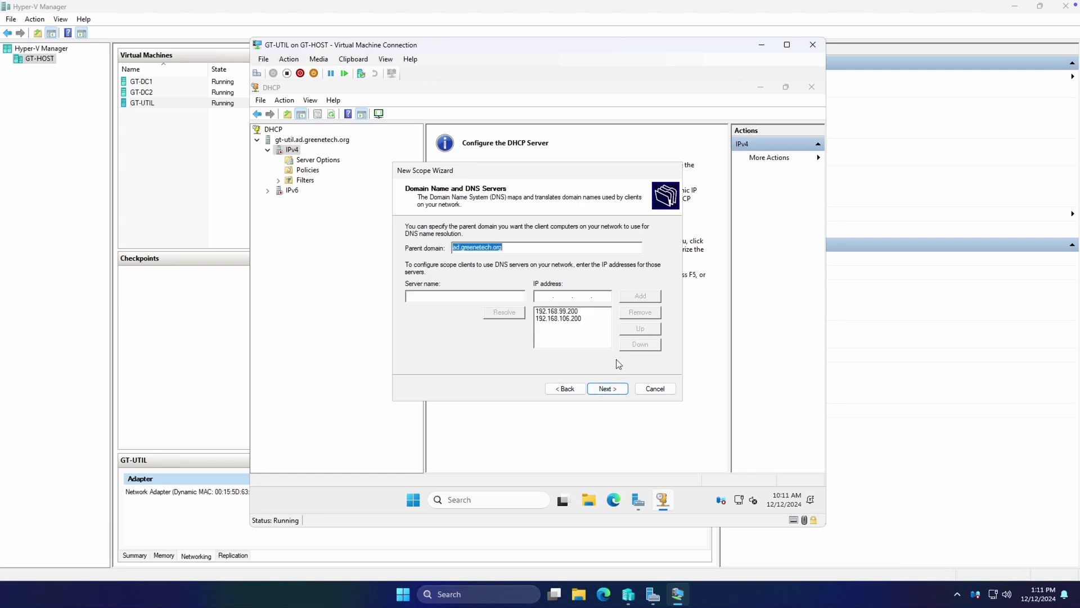
Accept the ad.greenetech.org parent domain and listed DNS servers, skip WINS, and finish the wizard with the scope activated
{"action": "left_click", "coordinate": [512, 248]}
{"action": "left_click", "coordinate": [602, 388]}
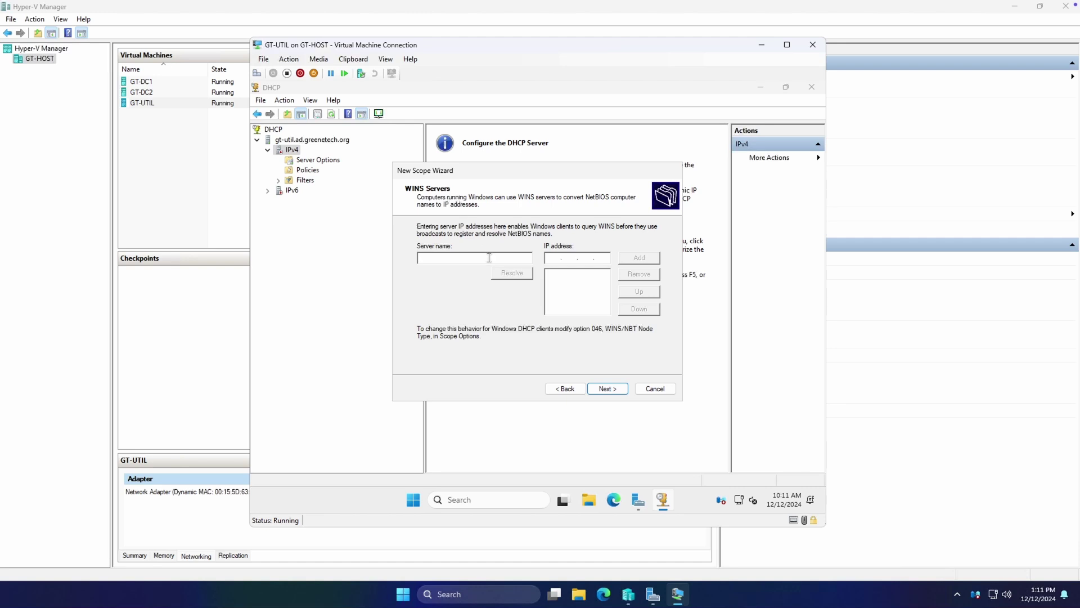
{"action": "left_click", "coordinate": [611, 387]}
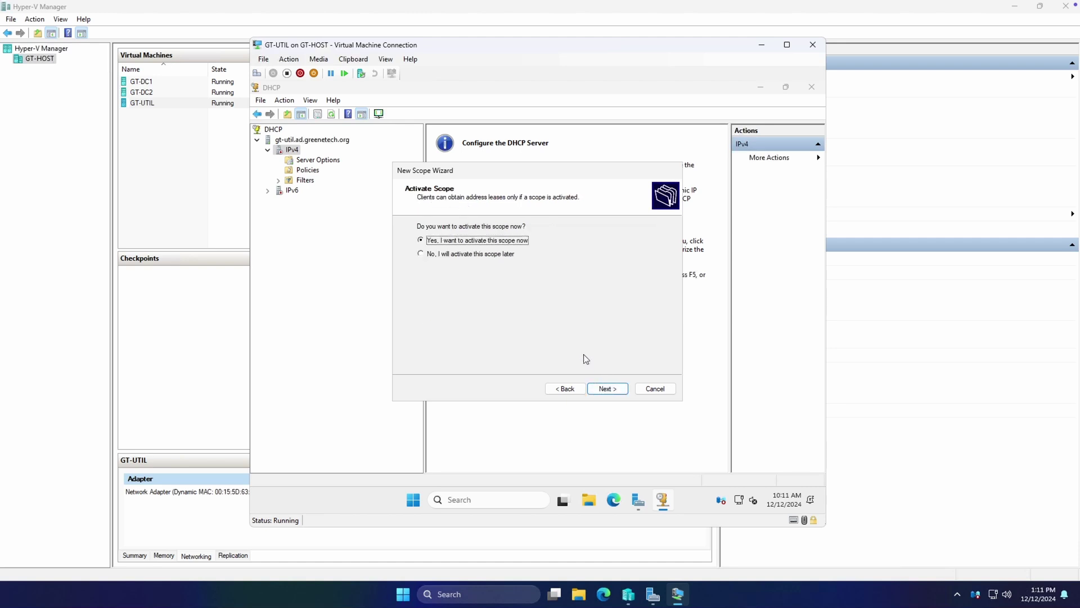
{"action": "left_click", "coordinate": [606, 388]}
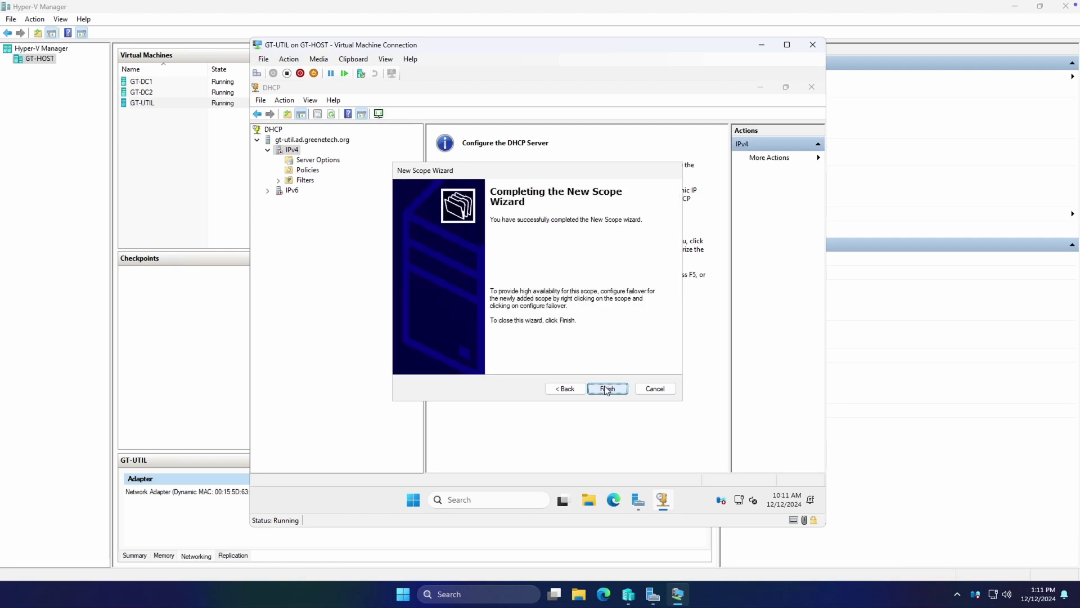
{"action": "left_click", "coordinate": [606, 388]}
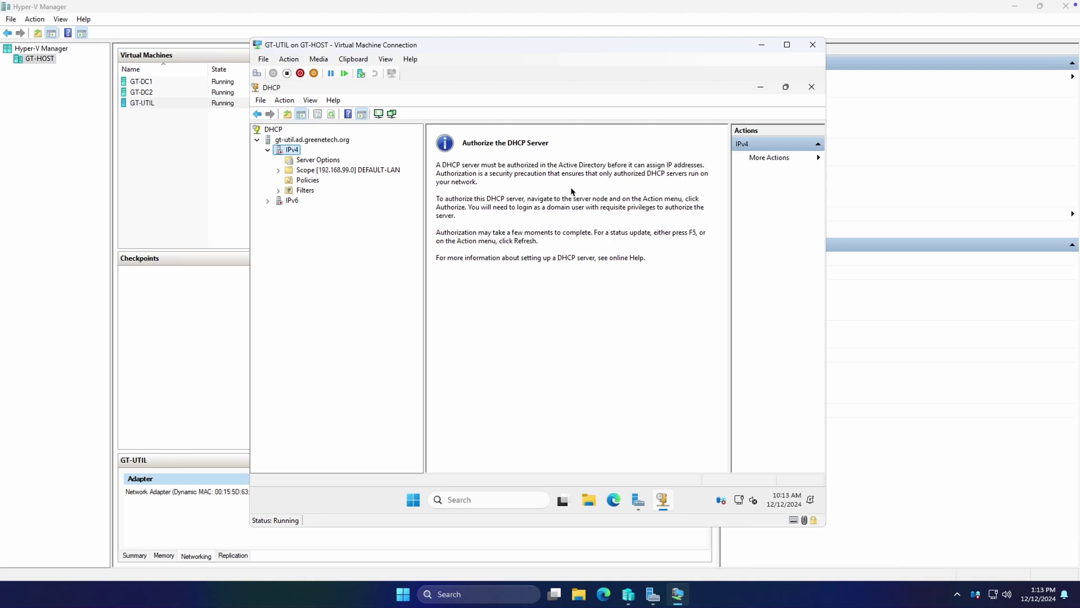
Try to authorize the gt-util.ad.greenetech.org DHCP server in the directory
{"action": "right_click", "coordinate": [303, 140]}
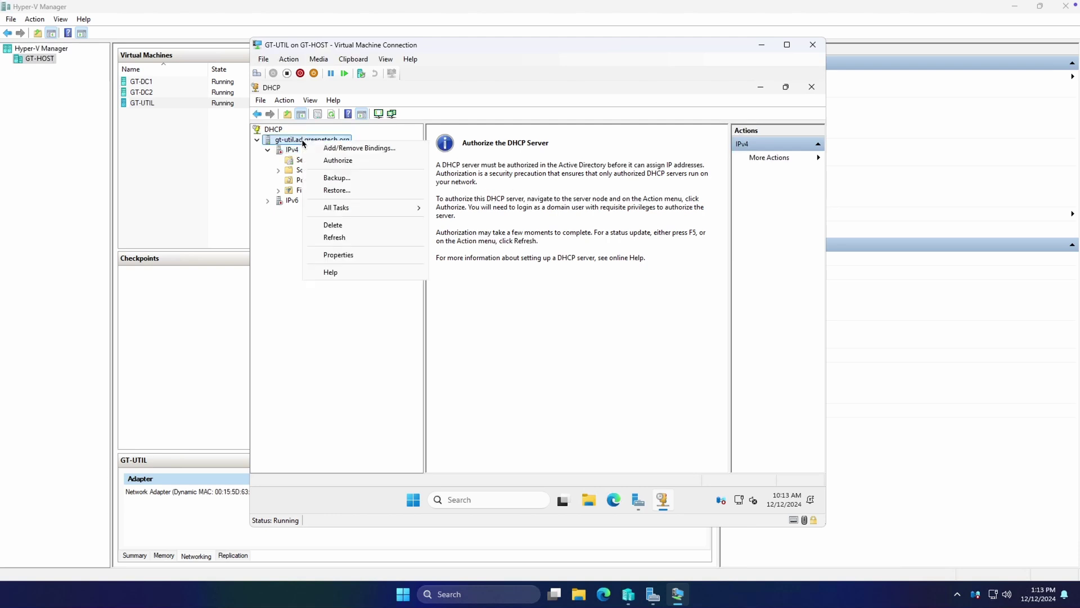
{"action": "left_click", "coordinate": [338, 161]}
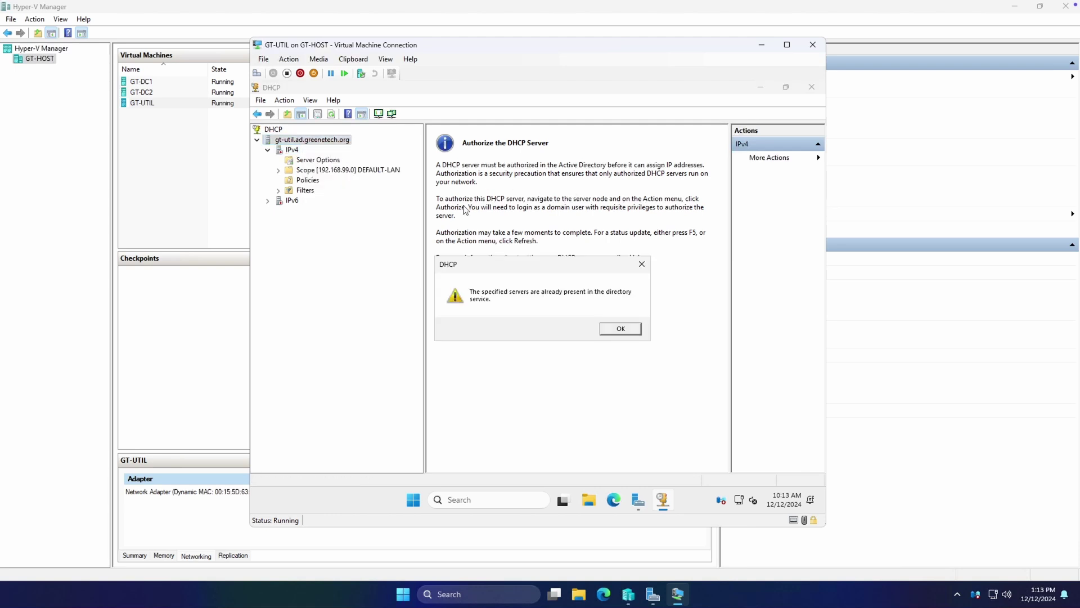
{"action": "left_click", "coordinate": [620, 329]}
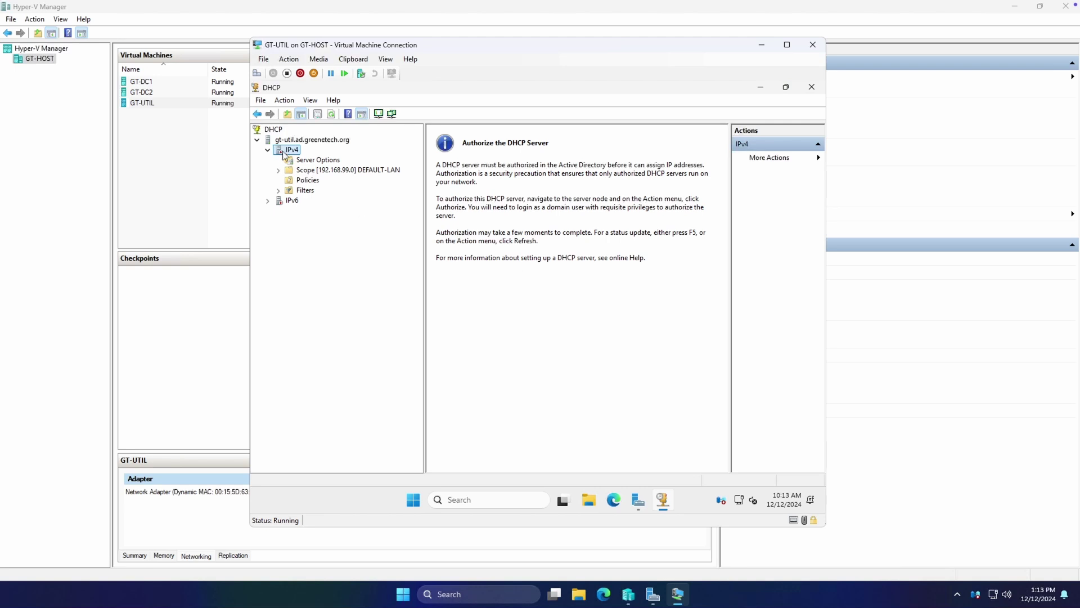
Restart the DHCP service on gt-util.ad.greenetech.org and move the progress dialog aside
{"action": "right_click", "coordinate": [297, 141]}
{"action": "mouse_move", "coordinate": [343, 210]}
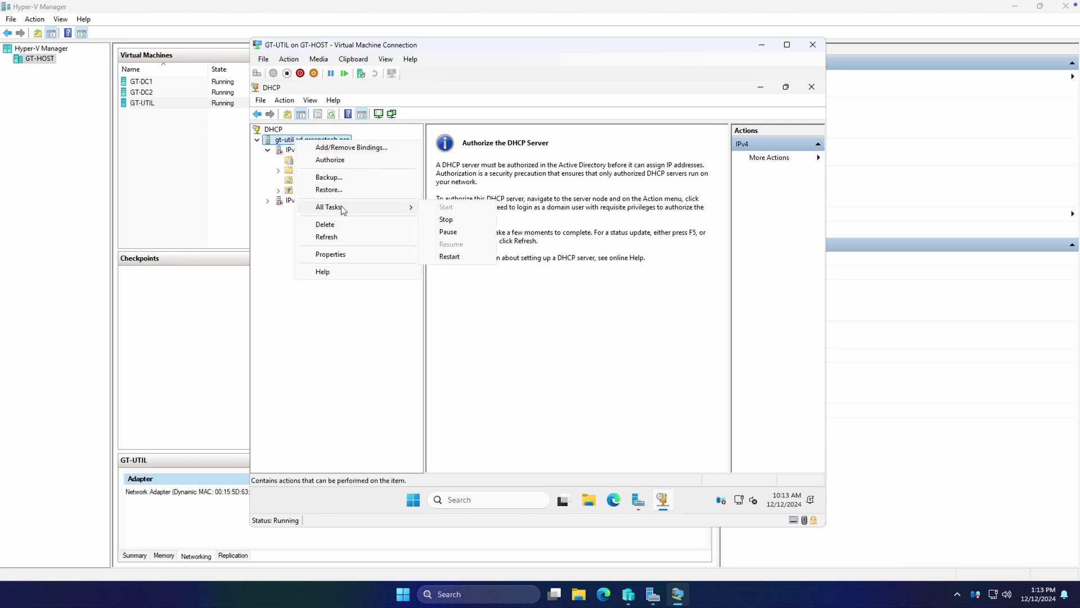
{"action": "left_click", "coordinate": [459, 256]}
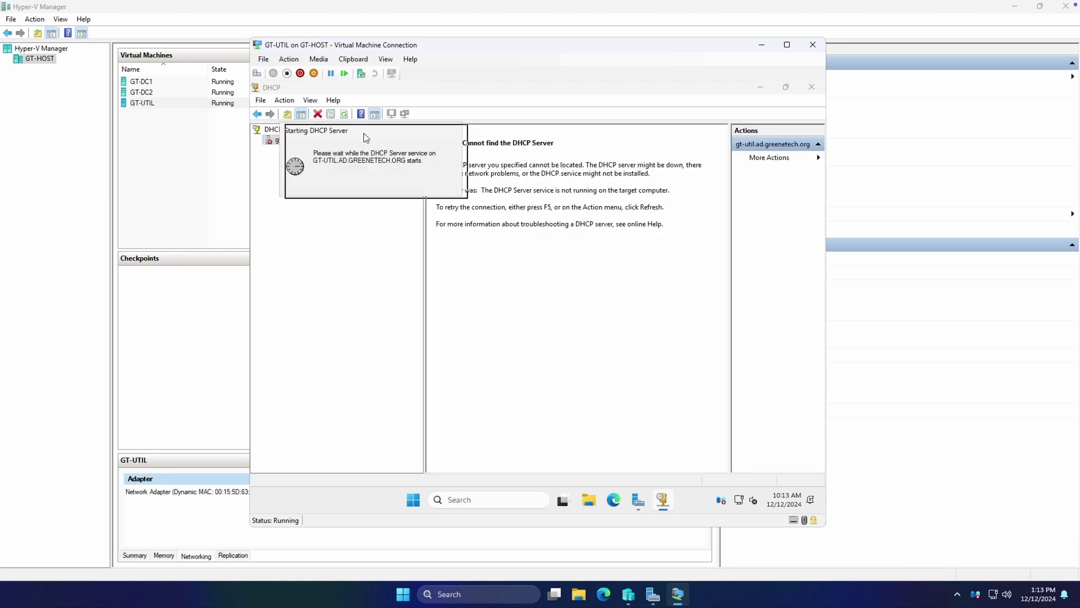
{"action": "left_click_drag", "start_coordinate": [362, 133], "coordinate": [447, 169]}
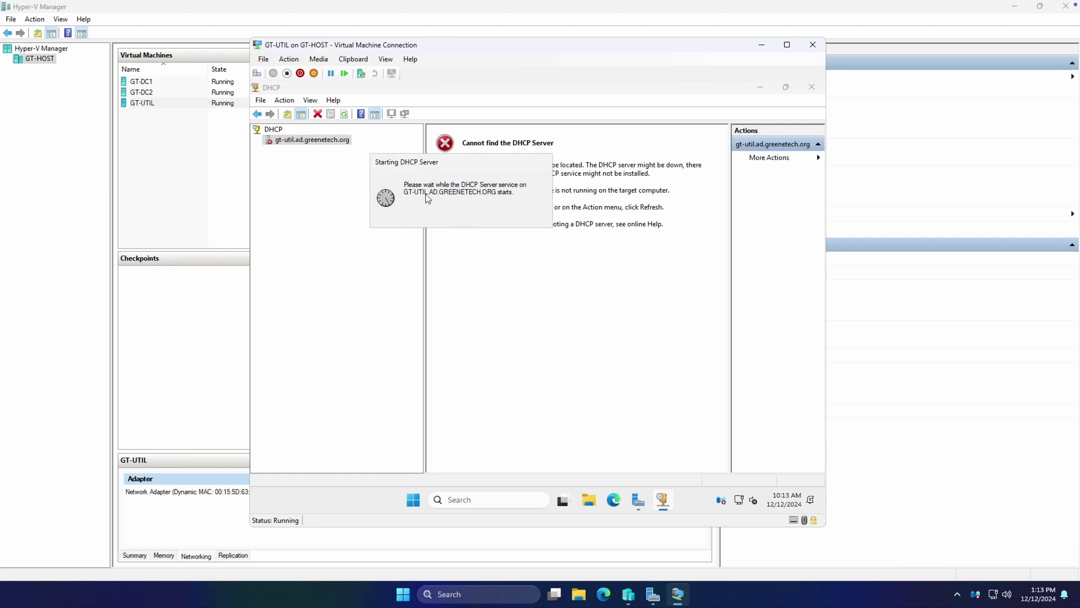
Expand the DHCP server's IPv4 node and the DEFAULT-LAN scope to inspect their contents
{"action": "left_click", "coordinate": [268, 150]}
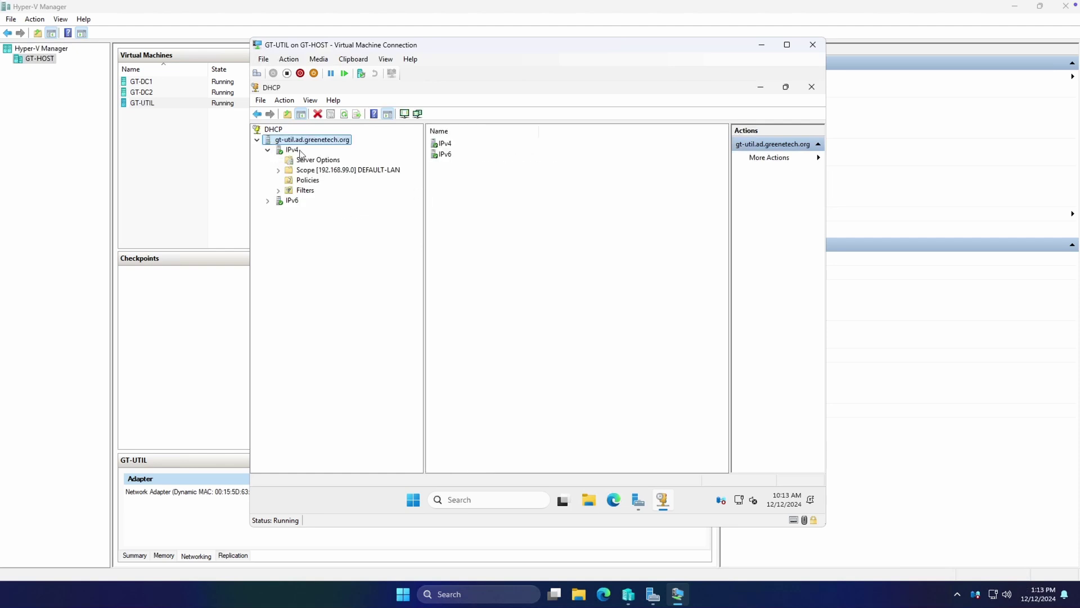
{"action": "left_click", "coordinate": [291, 151]}
{"action": "double_click", "coordinate": [316, 171]}
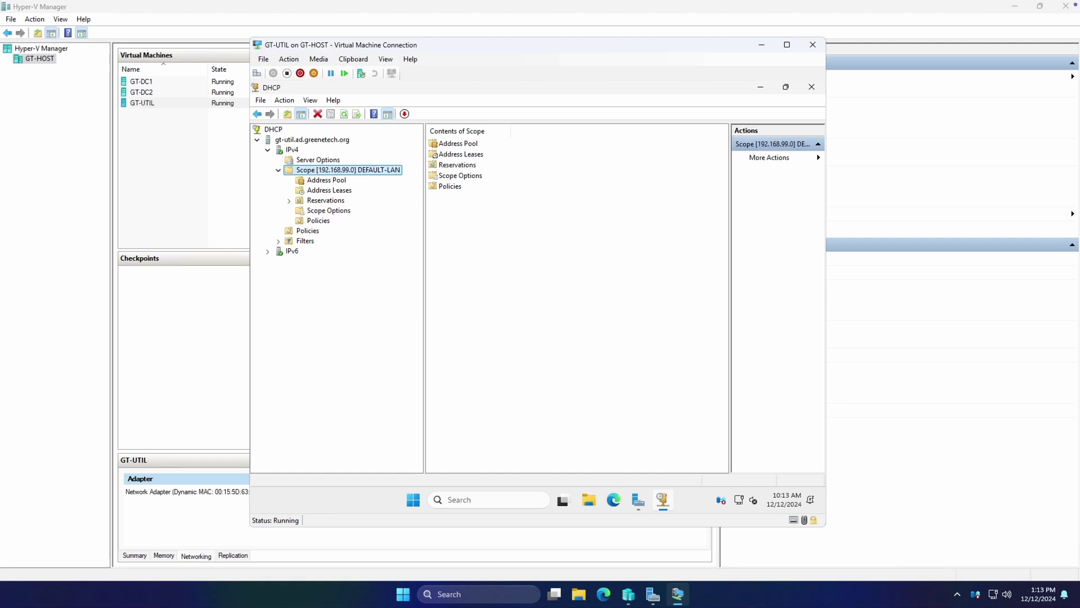
Start a new IPv4 scope named EXTENDED-VM-NETWORK with the description "For extended VMs/workstations"
{"action": "right_click", "coordinate": [293, 151]}
{"action": "left_click", "coordinate": [345, 176]}
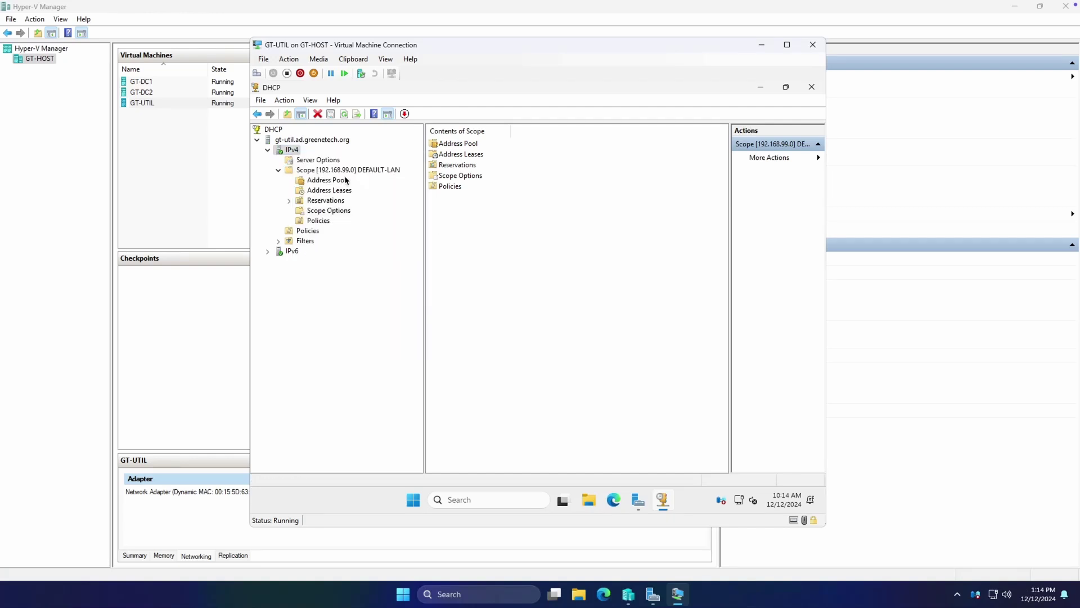
{"action": "left_click", "coordinate": [605, 388]}
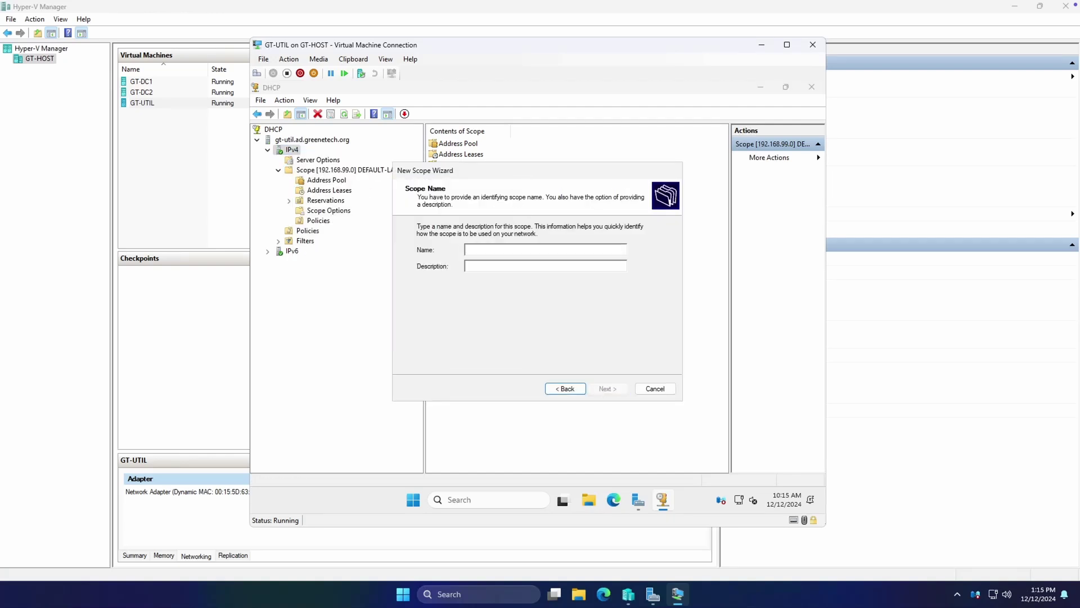
{"action": "left_click_drag", "start_coordinate": [521, 170], "coordinate": [565, 194]}
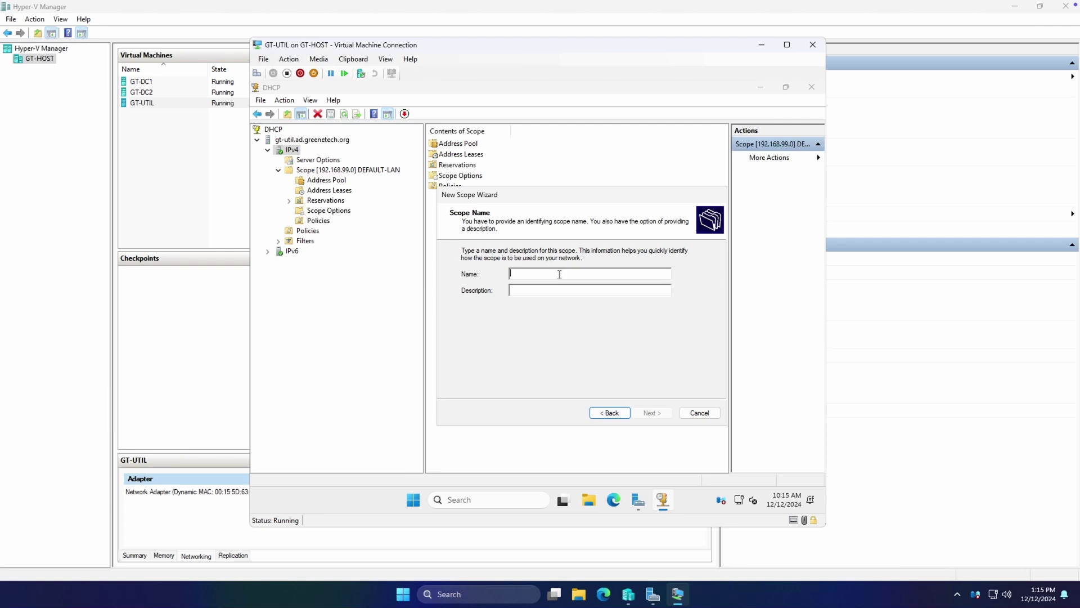
{"action": "left_click", "coordinate": [560, 275]}
{"action": "type", "text": "EXTENDED-=VM-NETWORKFor extende"}
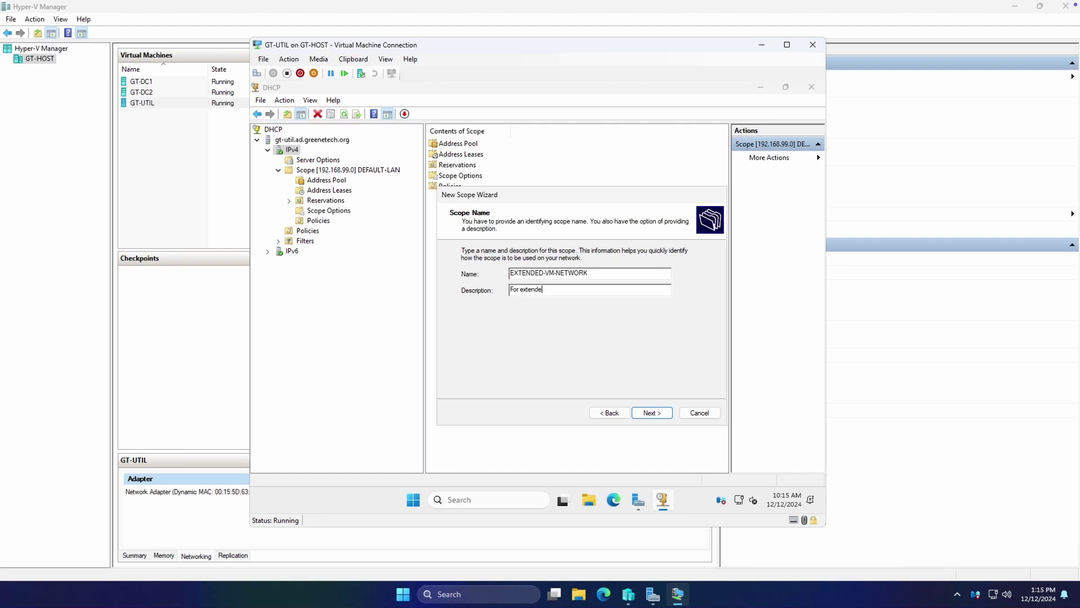
{"action": "type", "text": "d VMs/workstations"}
{"action": "left_click", "coordinate": [653, 412]}
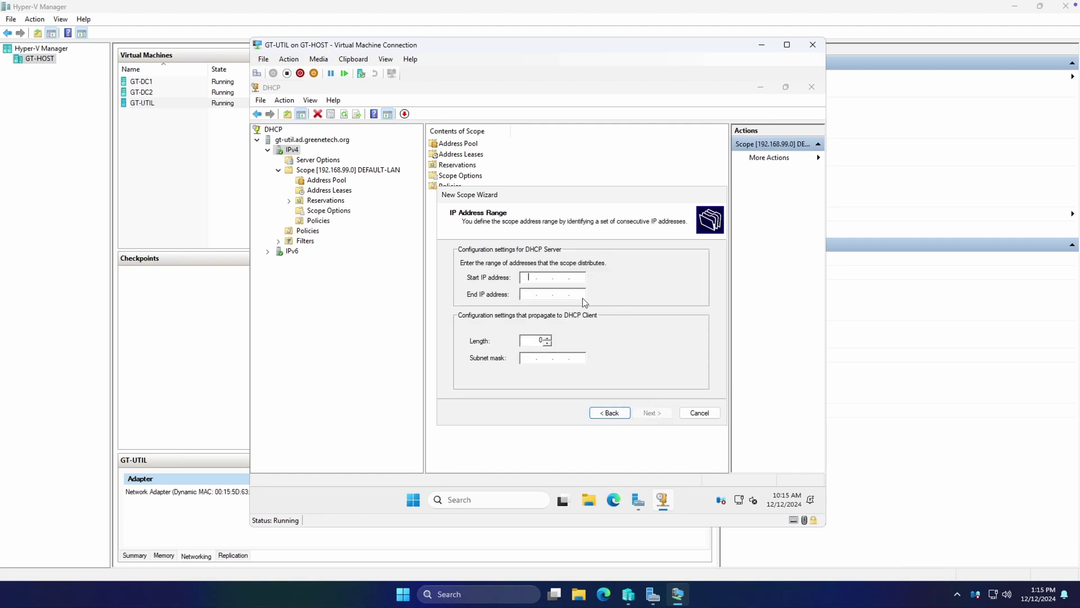
Enter an address range starting at 192.168.106.20 and ending in the same subnet, keeping no exclusions and the default lease duration
{"action": "type", "text": "192 . 168 . 106 . 20"}
{"action": "key", "text": "Tab"}
{"action": "type", "text": "19"}
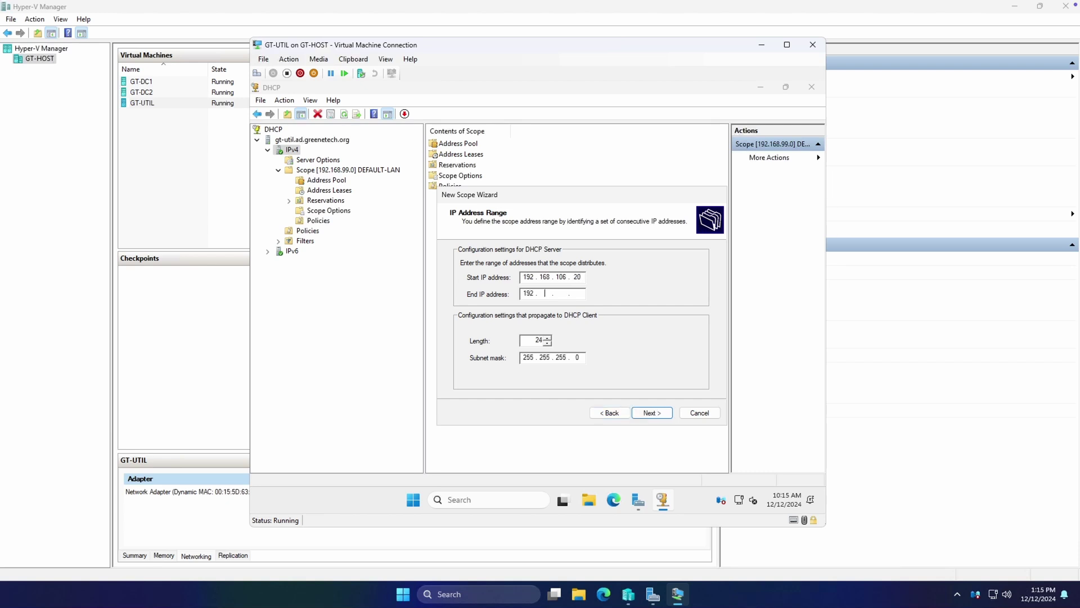
{"action": "type", "text": "2 . 168 . 106"}
{"action": "left_click", "coordinate": [664, 414]}
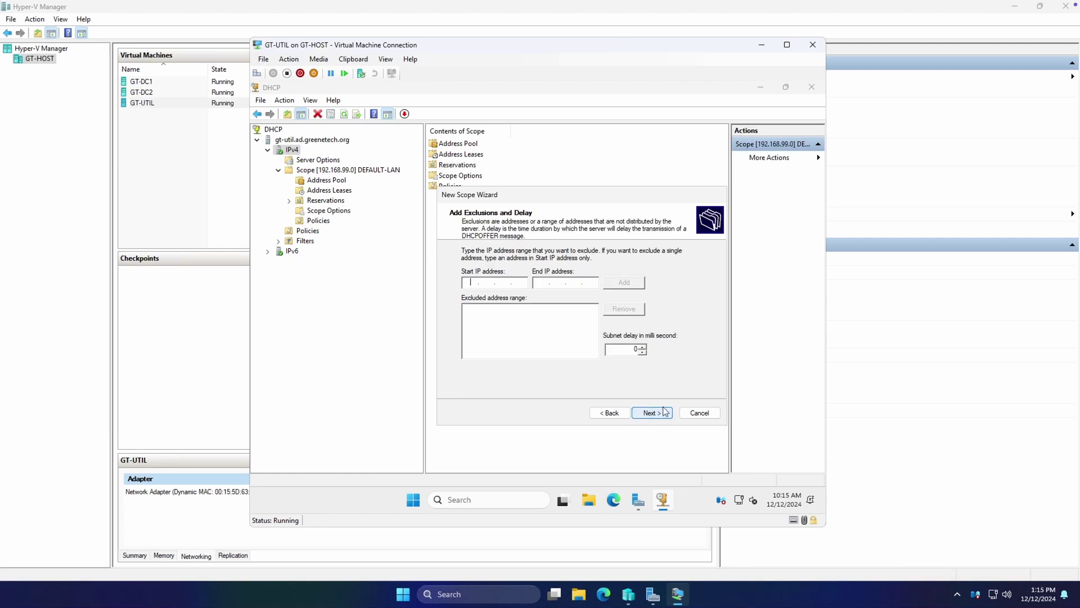
{"action": "left_click", "coordinate": [660, 412]}
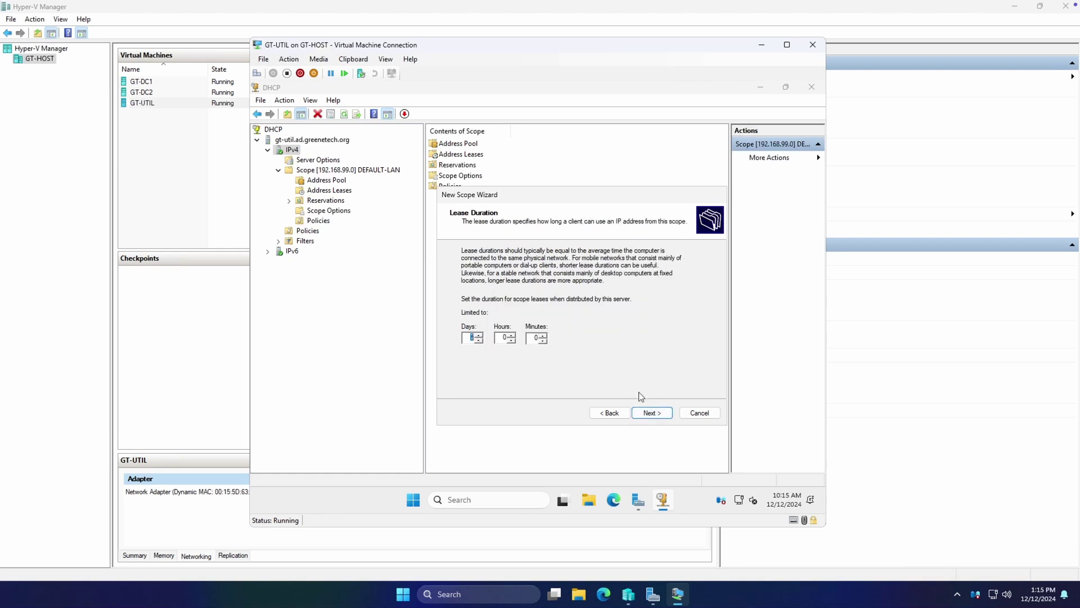
{"action": "left_click", "coordinate": [651, 413]}
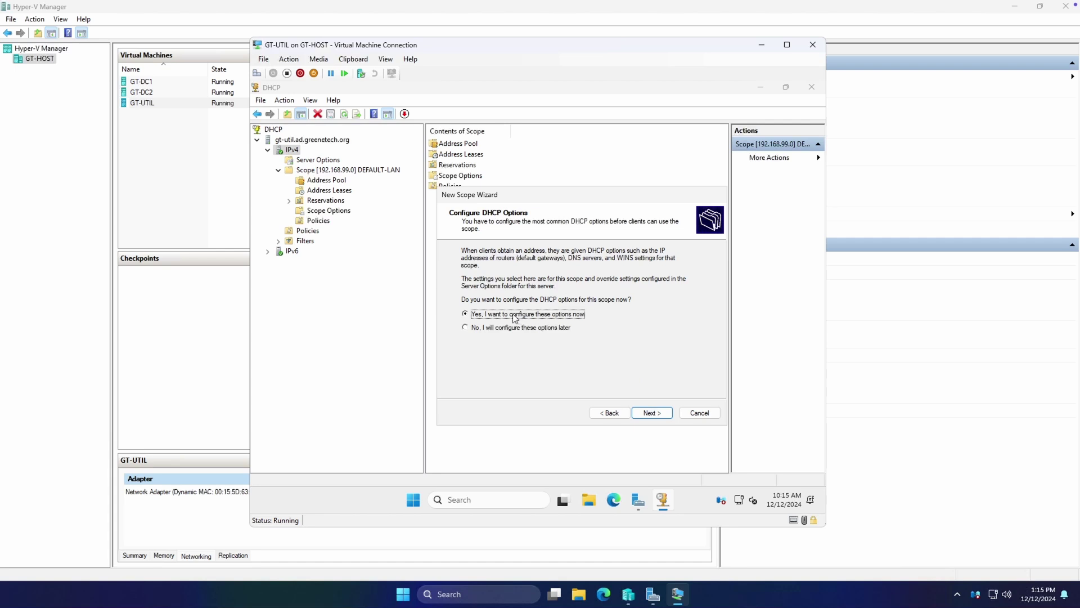
Choose to configure the new scope's DHCP options now and add 192.168.106.1 as its default gateway
{"action": "left_click", "coordinate": [650, 414]}
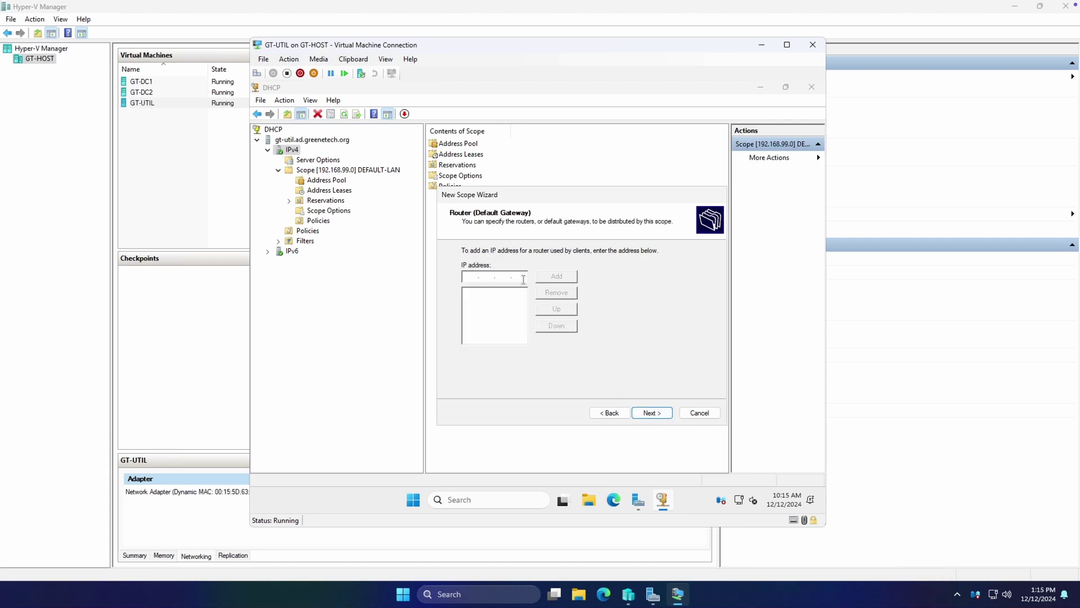
{"action": "type", "text": "192 . 168 . 106 . 1"}
{"action": "left_click", "coordinate": [565, 276]}
{"action": "left_click", "coordinate": [644, 412]}
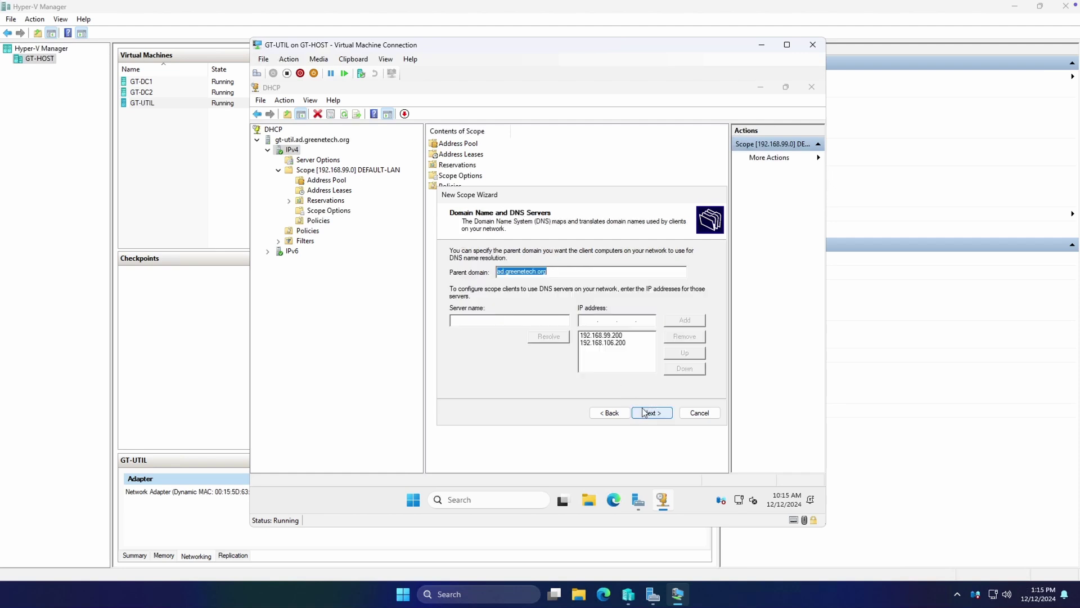
Keep the ad.greenetech.org parent domain and listed DNS servers, skip WINS, and finish the EXTENDED-VM-NETWORK wizard with the scope activated
{"action": "left_click", "coordinate": [567, 273]}
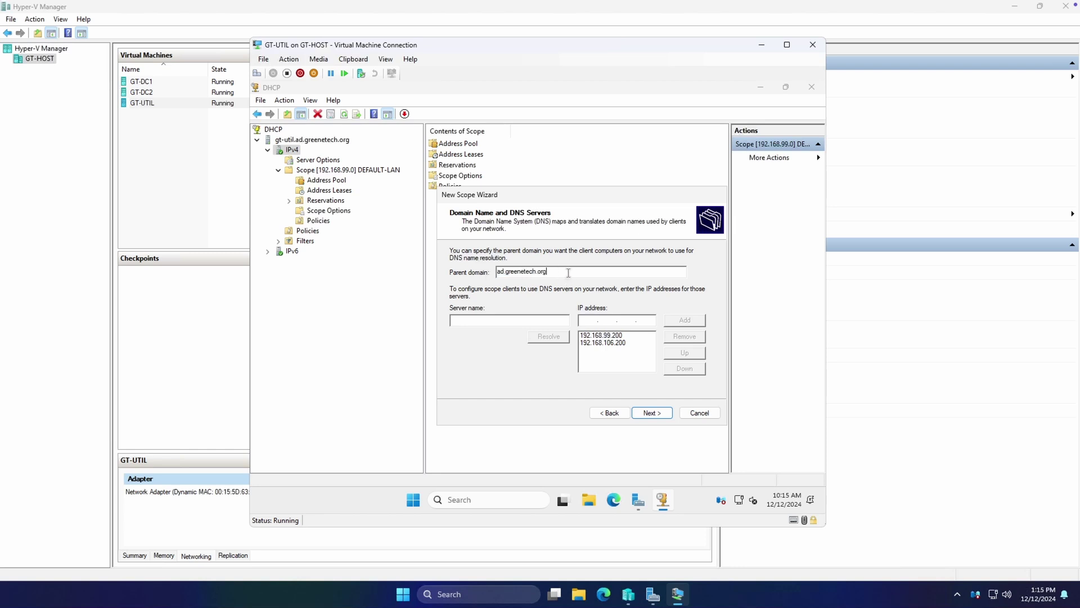
{"action": "left_click_drag", "start_coordinate": [568, 273], "coordinate": [448, 269]}
{"action": "left_click", "coordinate": [573, 276]}
{"action": "left_click", "coordinate": [653, 413]}
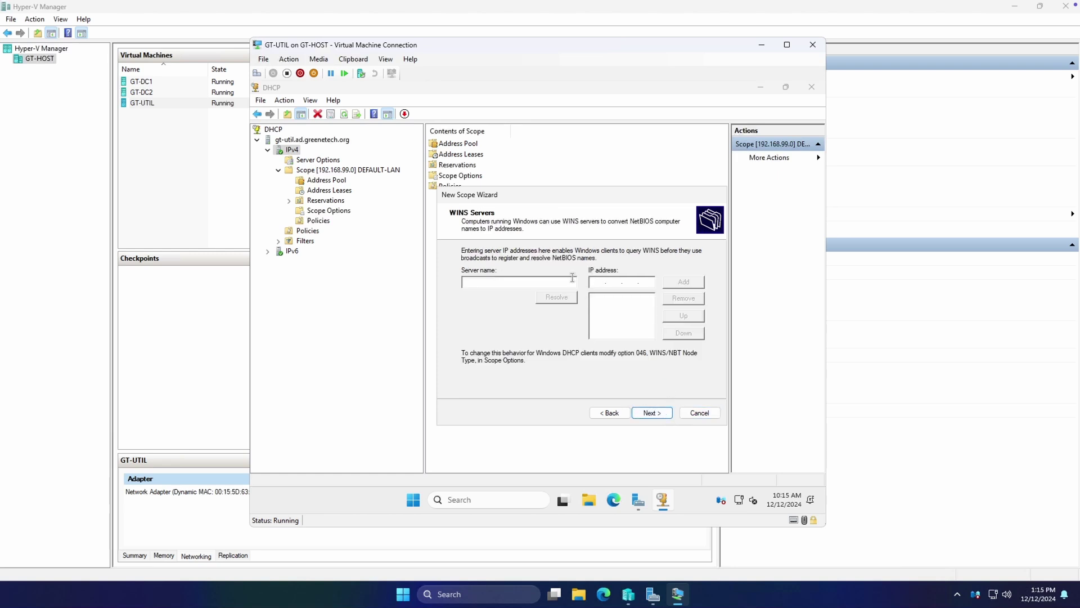
{"action": "left_click", "coordinate": [662, 413]}
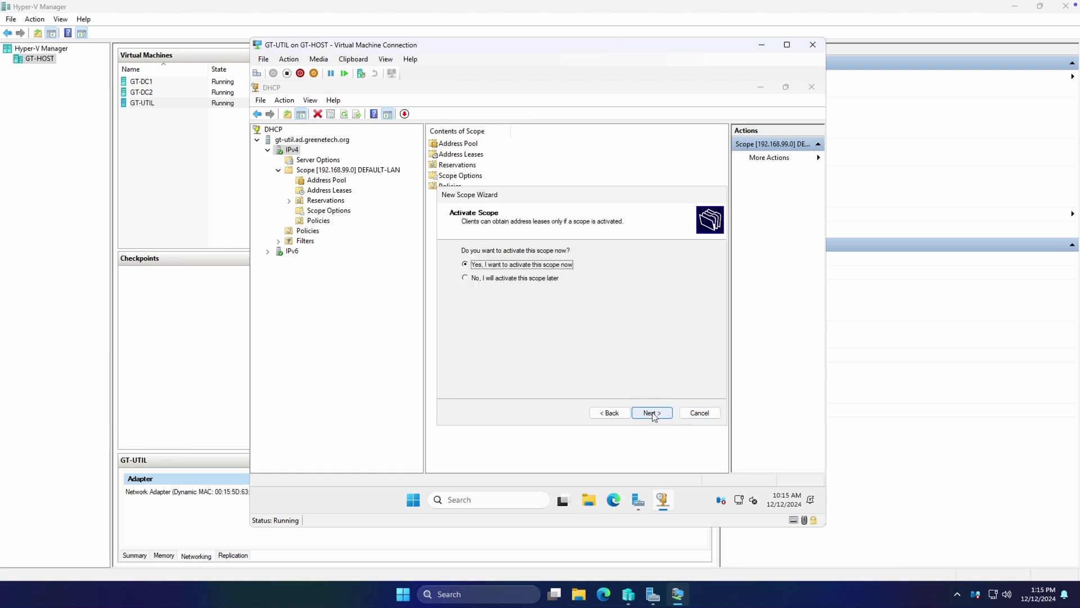
{"action": "left_click", "coordinate": [653, 414]}
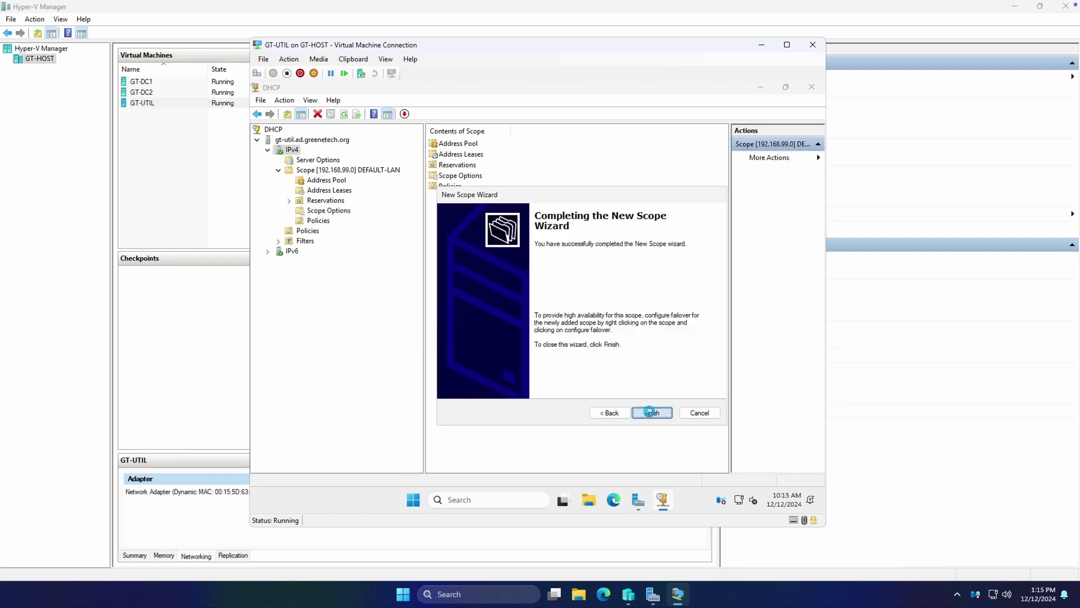
{"action": "left_click", "coordinate": [651, 413]}
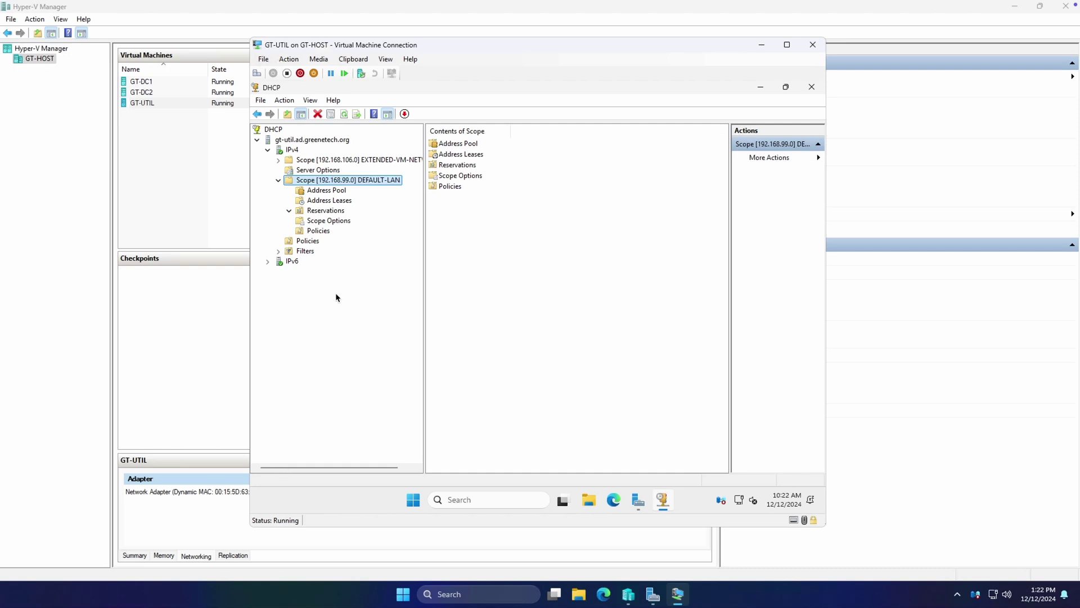
Start a new reservation in the DEFAULT-LAN scope named TestReservation with the IP address 192.168.99.25
{"action": "left_click", "coordinate": [325, 212]}
{"action": "right_click", "coordinate": [326, 213]}
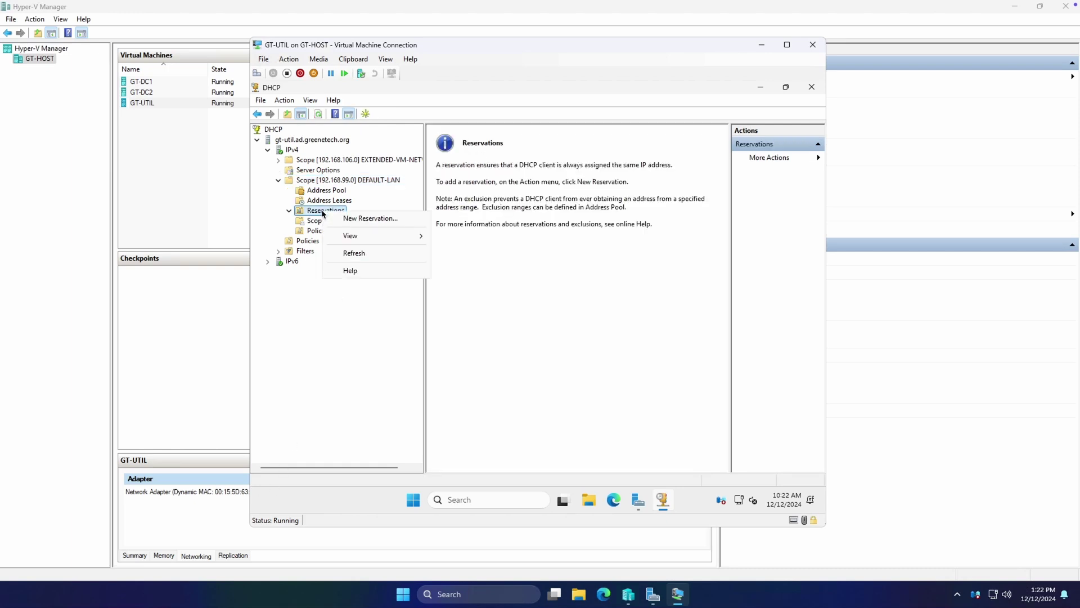
{"action": "left_click", "coordinate": [309, 209]}
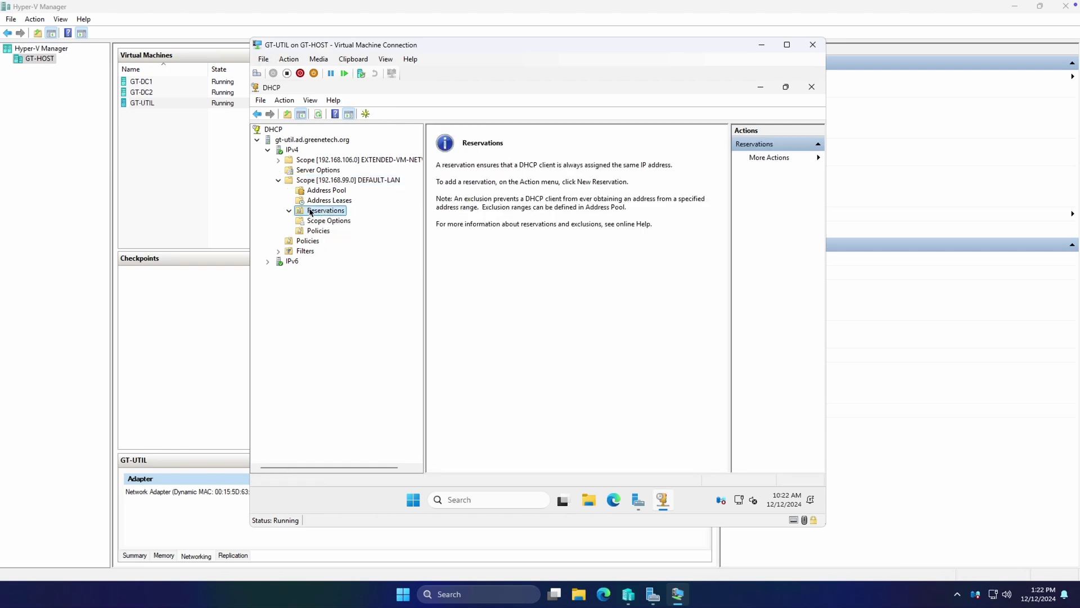
{"action": "left_click", "coordinate": [331, 181]}
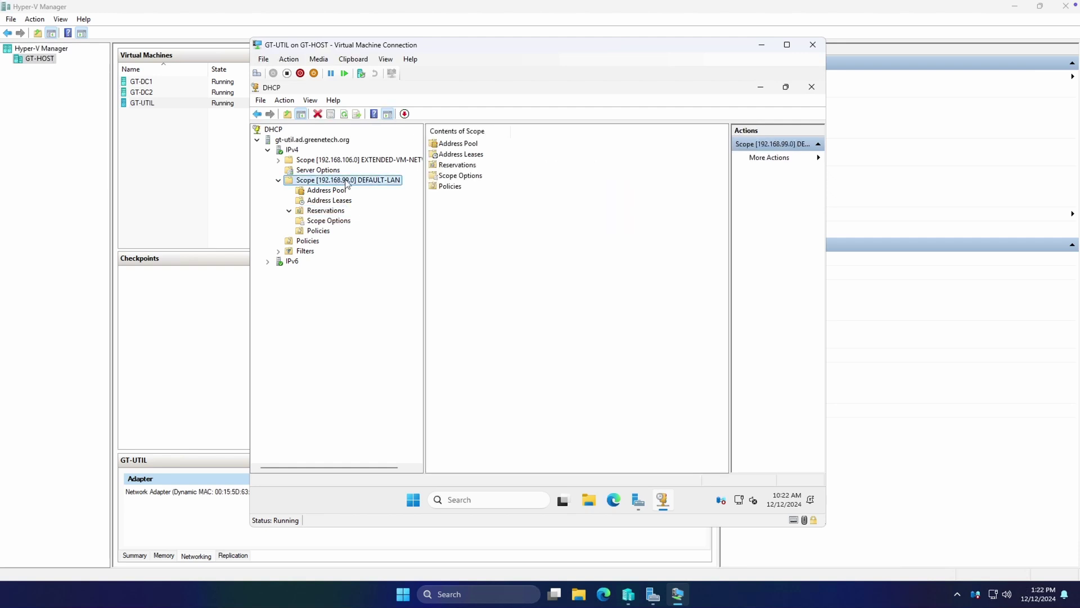
{"action": "left_click", "coordinate": [328, 212]}
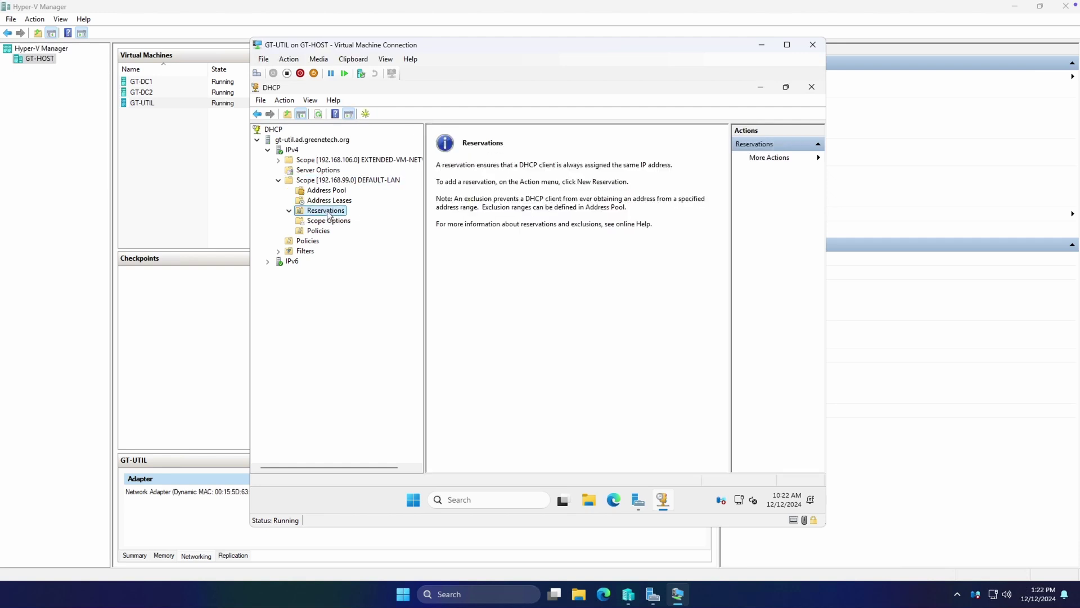
{"action": "right_click", "coordinate": [329, 214]}
{"action": "left_click", "coordinate": [361, 217]}
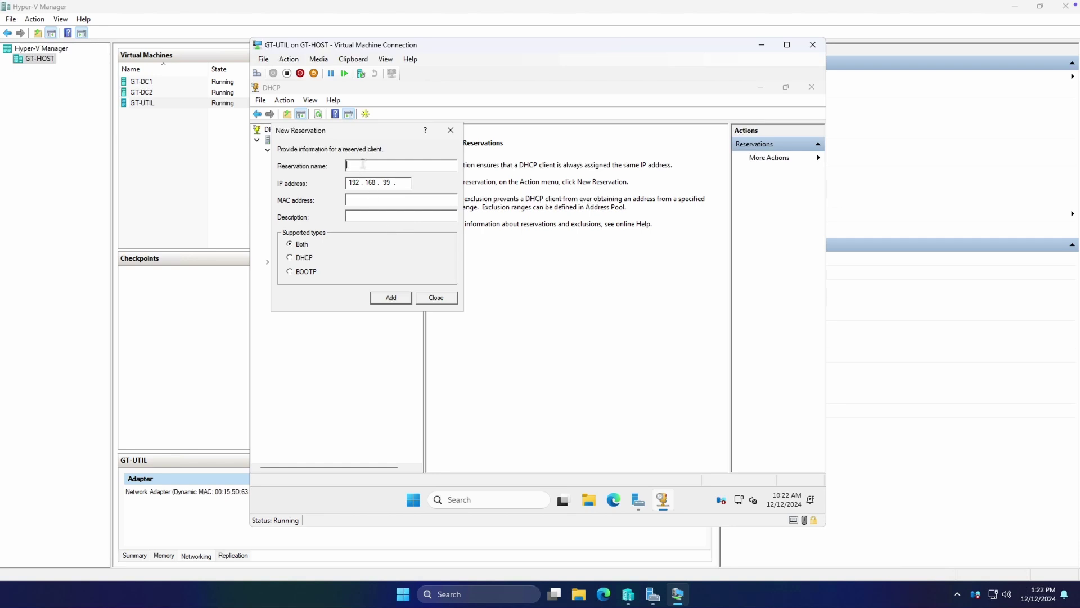
{"action": "type", "text": "T"}
{"action": "type", "text": "estReservatioin"}
{"action": "type", "text": "5"}
Give the reservation MAC address aa-bb-cc-aa-bb-cc and description "This is a test reservation", then add it with both types supported
{"action": "left_click", "coordinate": [378, 202]}
{"action": "type", "text": "aa-bb-cc-aa-bb-cc"}
{"action": "left_click", "coordinate": [394, 212]}
{"action": "type", "text": "T"}
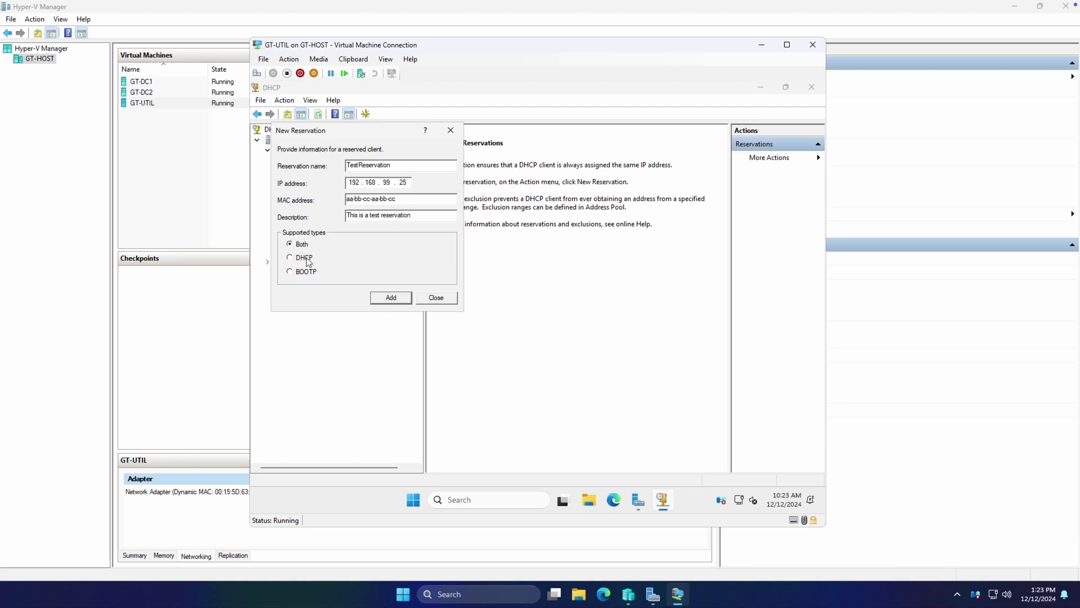
{"action": "left_click", "coordinate": [396, 298]}
{"action": "left_click", "coordinate": [434, 302]}
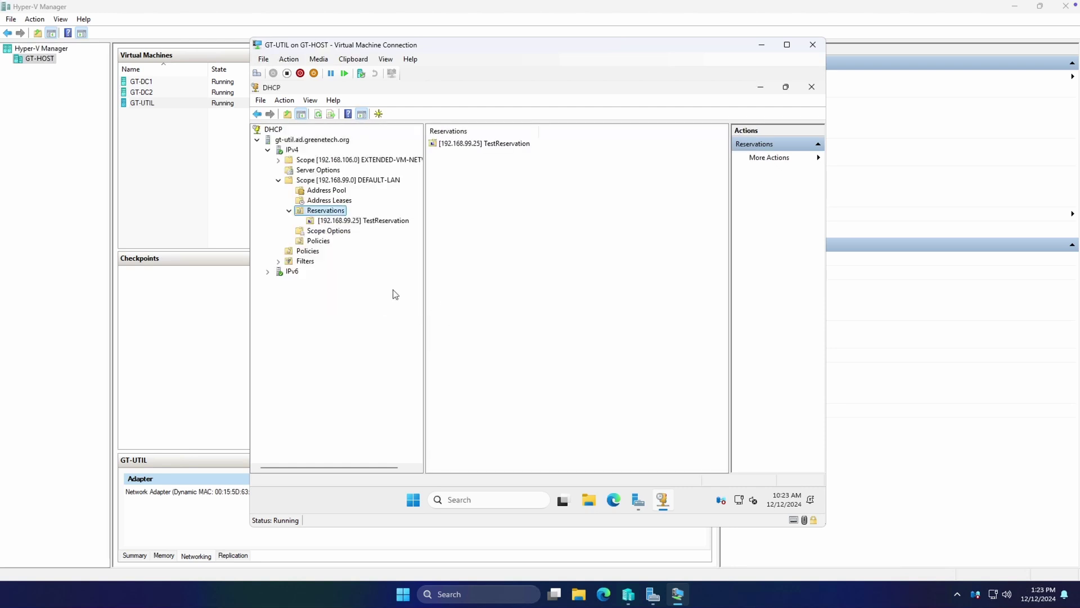
Review the TestReservation options and its entry in the DEFAULT-LAN address leases, including the columns further along
{"action": "left_click", "coordinate": [378, 221]}
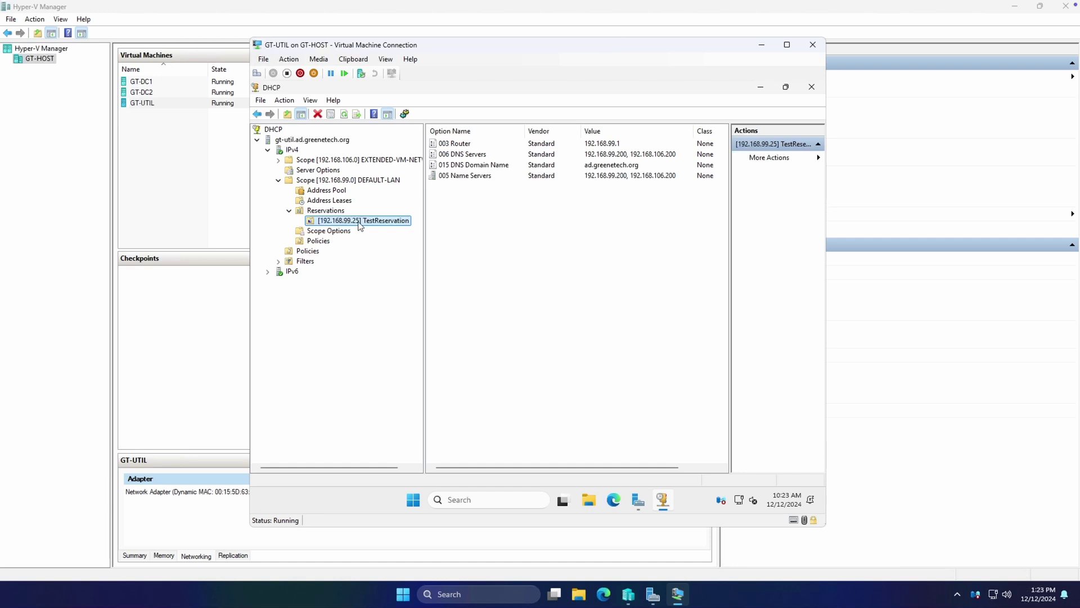
{"action": "left_click", "coordinate": [340, 202]}
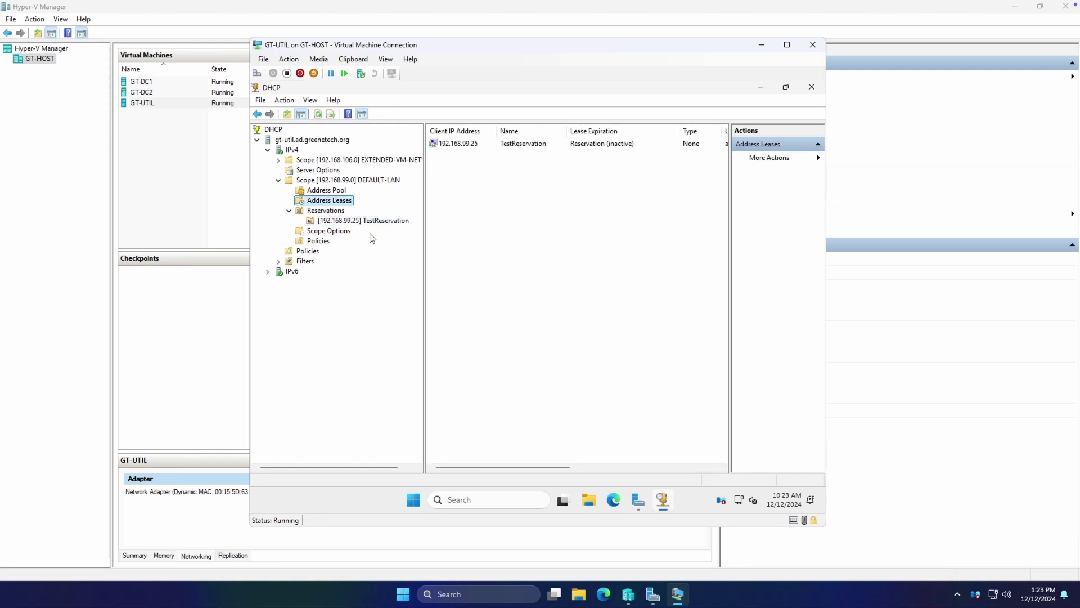
{"action": "left_click", "coordinate": [472, 145]}
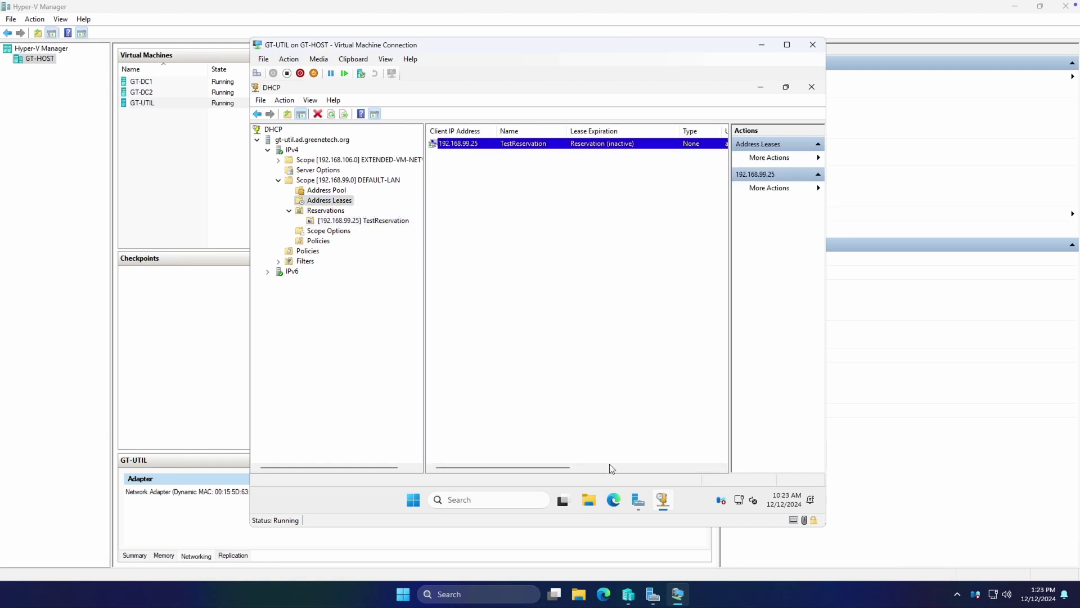
{"action": "left_click_drag", "start_coordinate": [566, 467], "coordinate": [623, 462]}
{"action": "left_click_drag", "start_coordinate": [626, 131], "coordinate": [699, 135]}
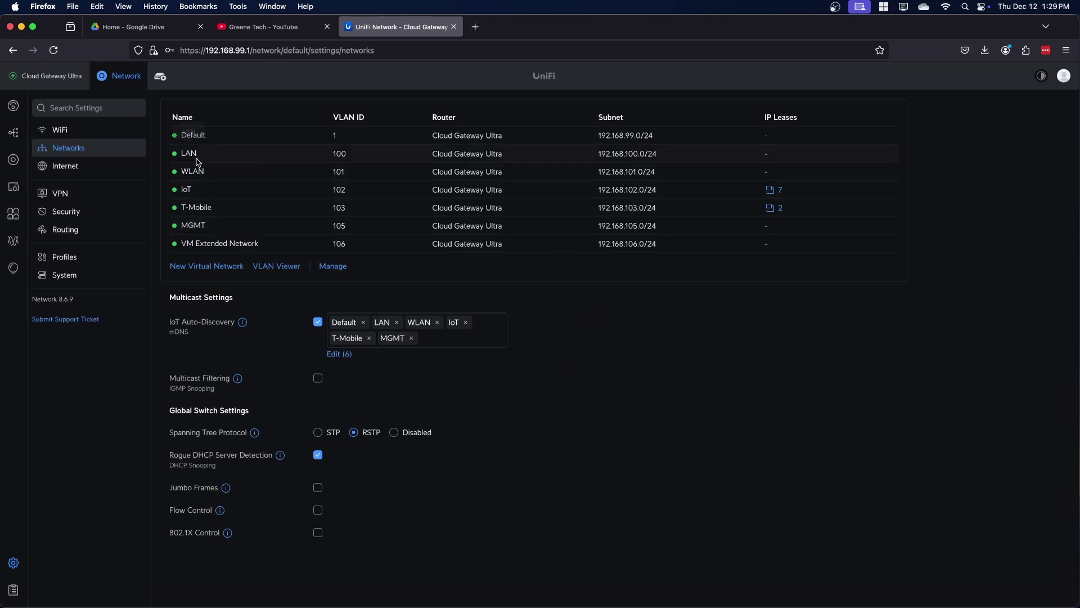
Inspect the DHCP relay settings of the Default network in UniFi Network and return to the network list
{"action": "left_click", "coordinate": [619, 138]}
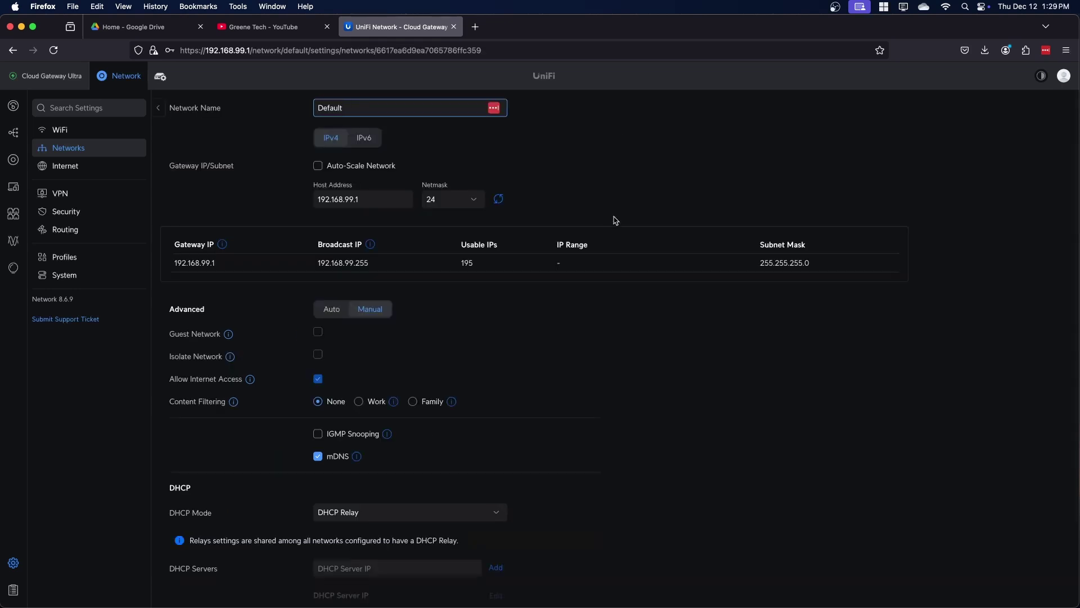
{"action": "scroll", "coordinate": [610, 225], "scroll_direction": "down", "scroll_amount": 3}
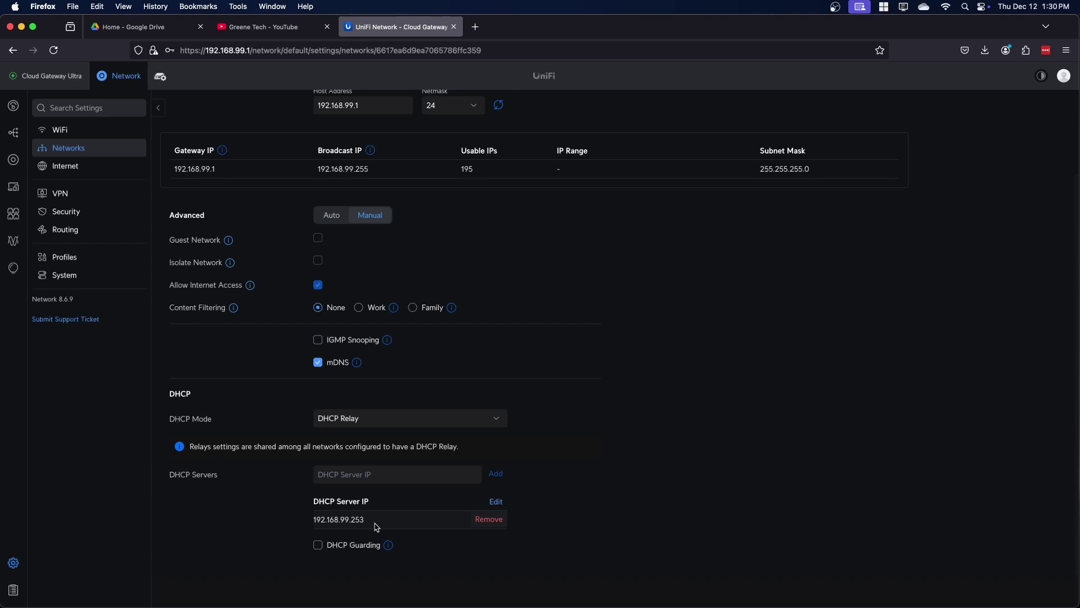
{"action": "scroll", "coordinate": [377, 527], "scroll_direction": "up", "scroll_amount": 3}
{"action": "left_click", "coordinate": [159, 107]}
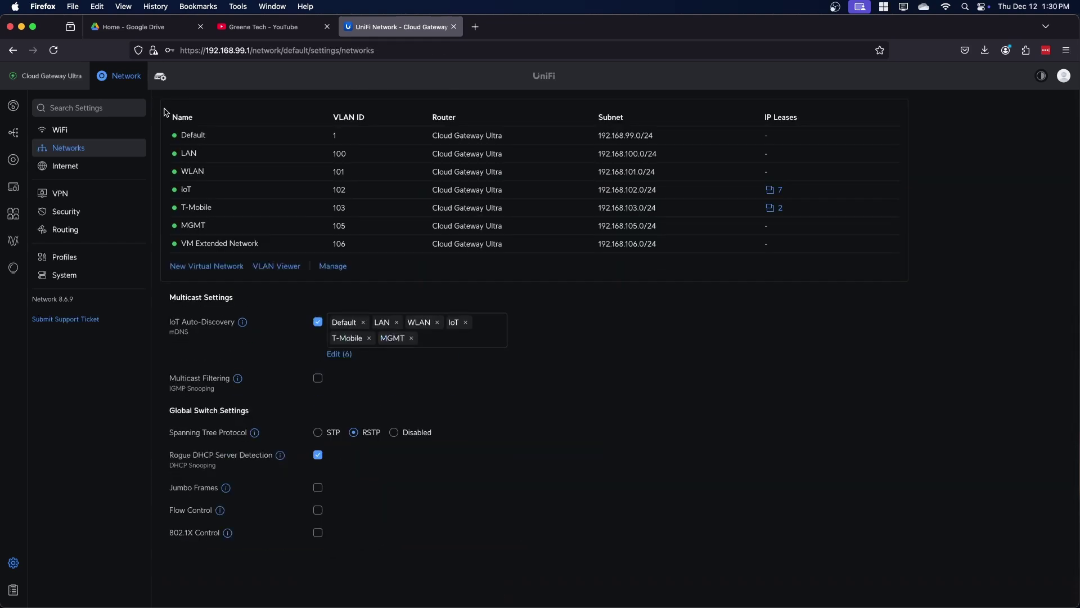
Set the VM Extended Network's DHCP mode to DHCP Relay, apply the change, and switch back to the Hyper-V session
{"action": "left_click", "coordinate": [256, 243]}
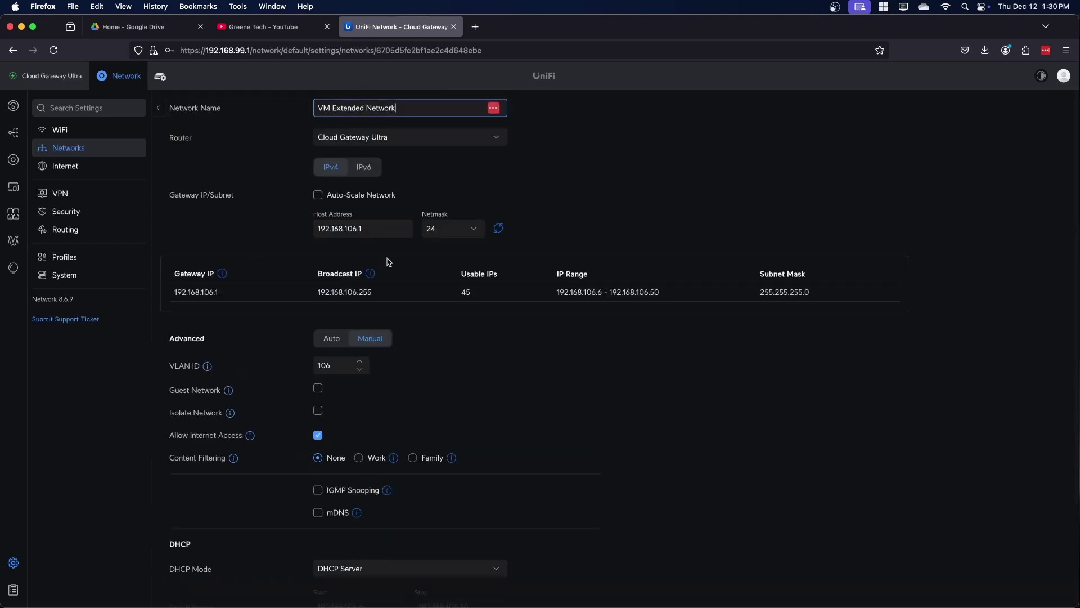
{"action": "scroll", "coordinate": [444, 301], "scroll_direction": "down", "scroll_amount": 3}
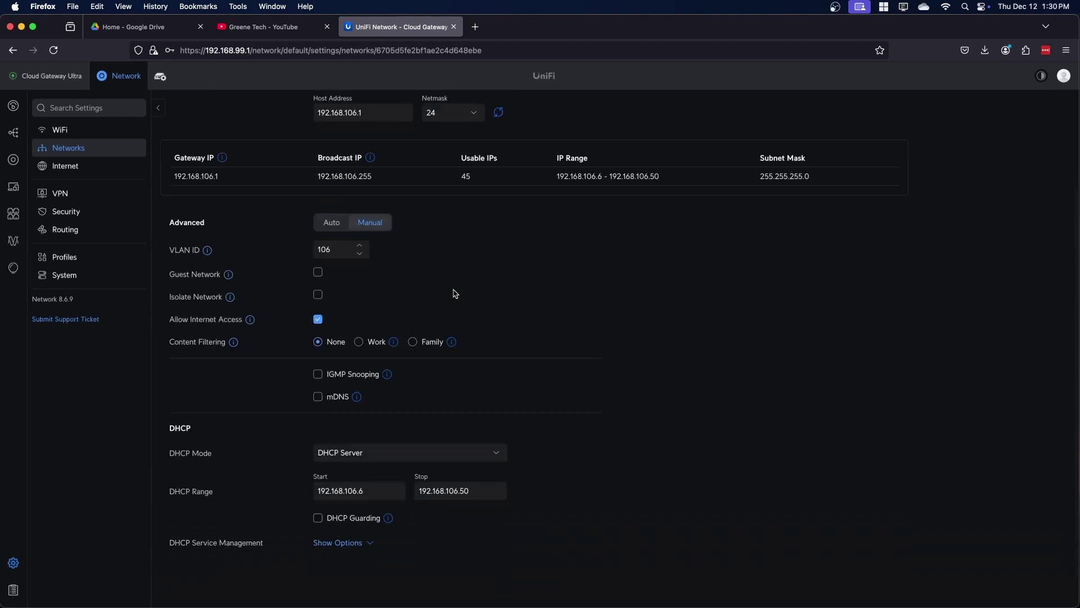
{"action": "left_click", "coordinate": [352, 453]}
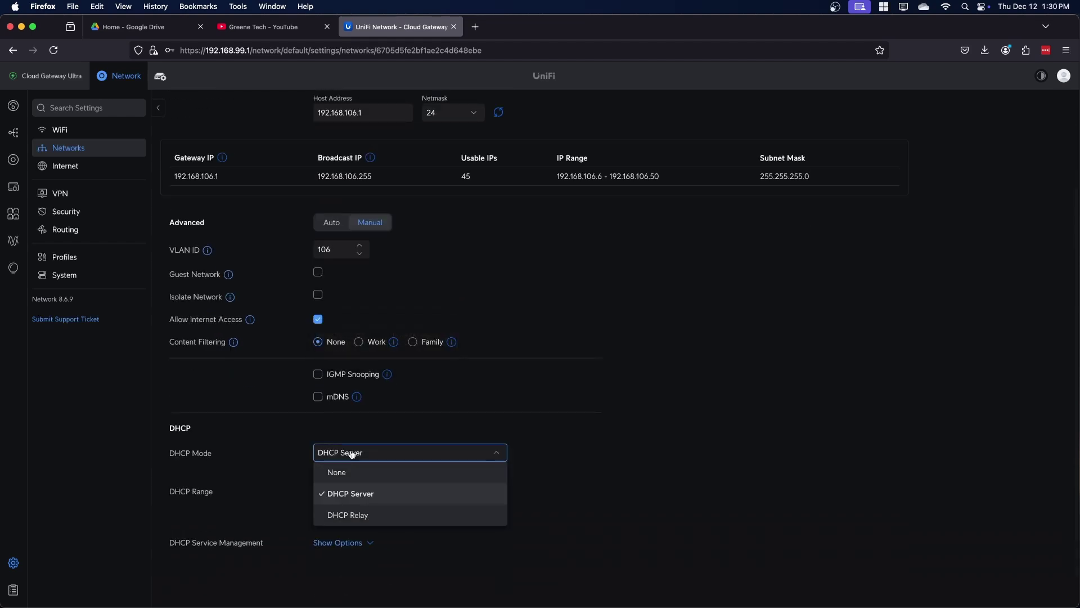
{"action": "left_click", "coordinate": [355, 517]}
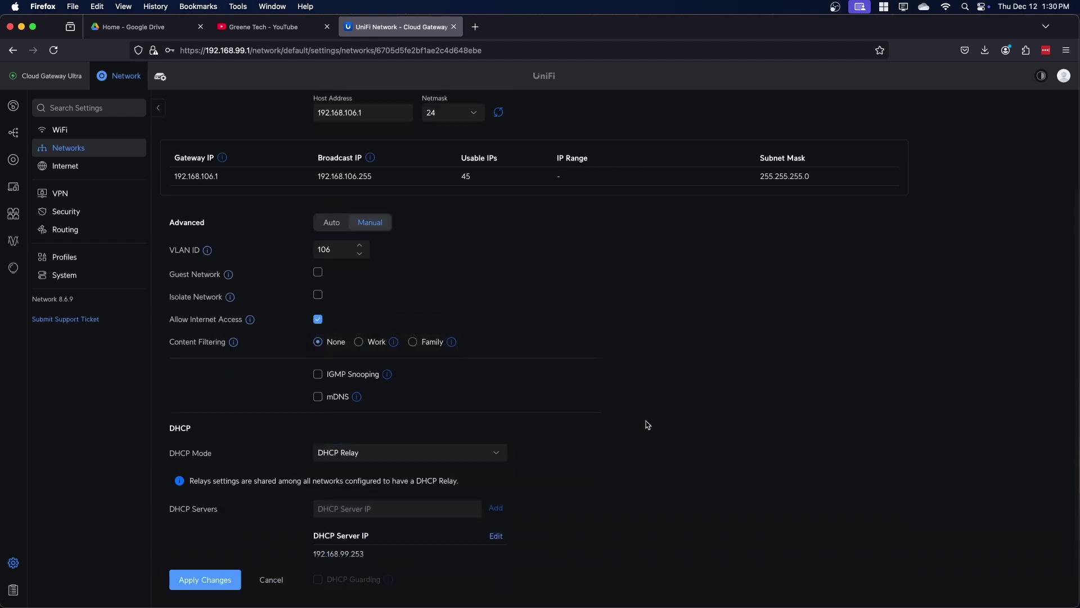
{"action": "scroll", "coordinate": [646, 419], "scroll_direction": "down", "scroll_amount": 1}
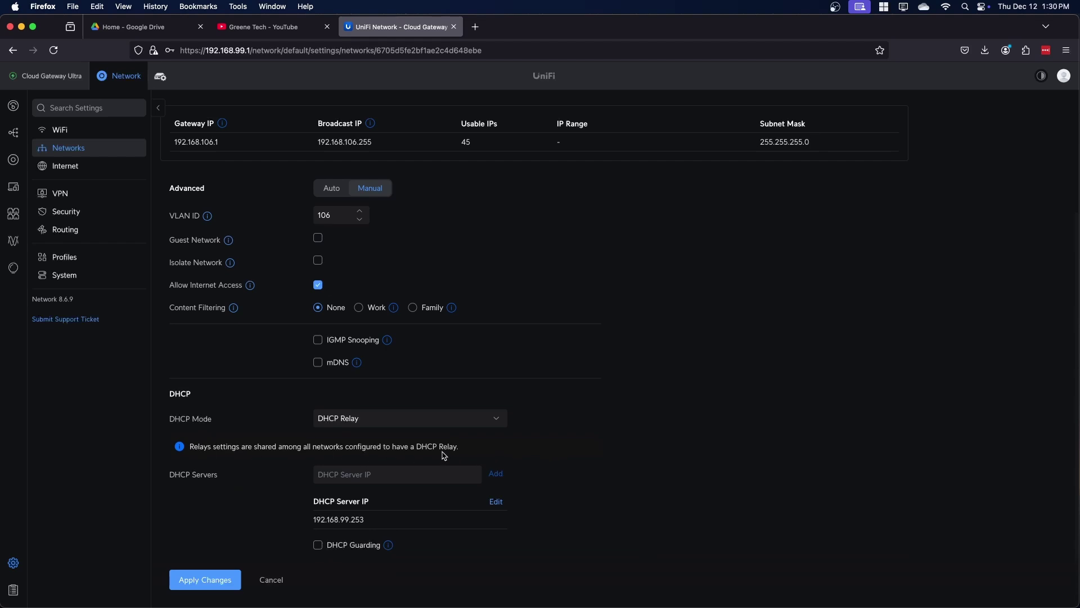
{"action": "left_click", "coordinate": [209, 580]}
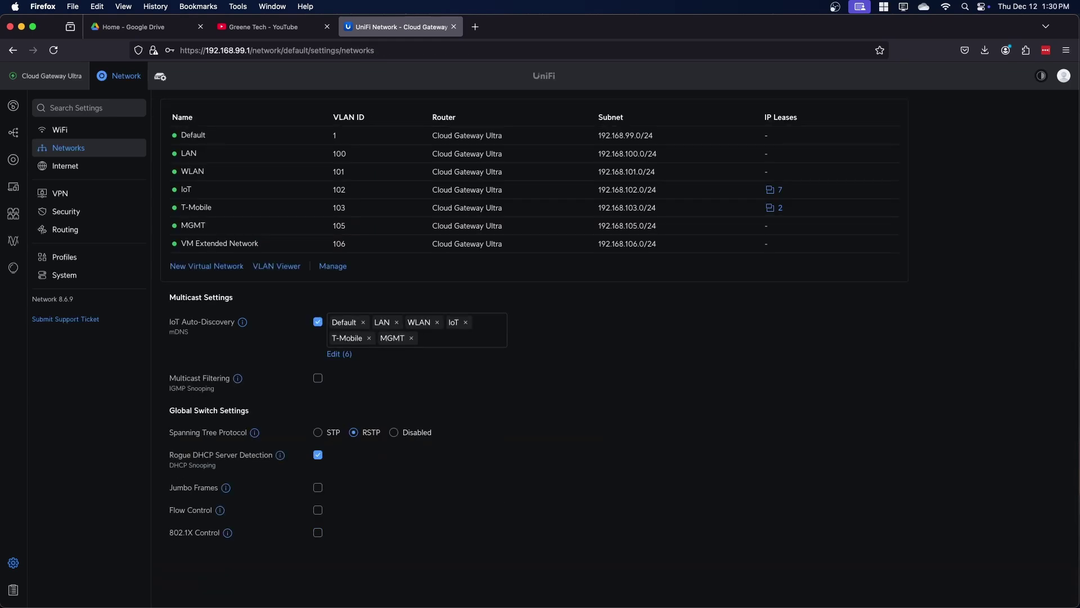
{"action": "key", "text": "ctrl+Right"}
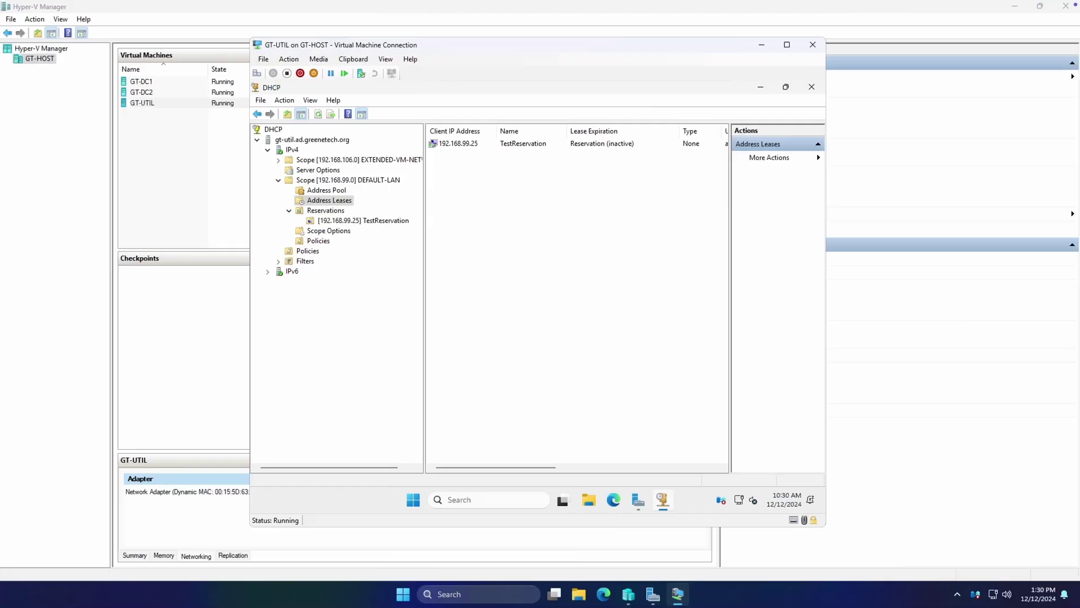